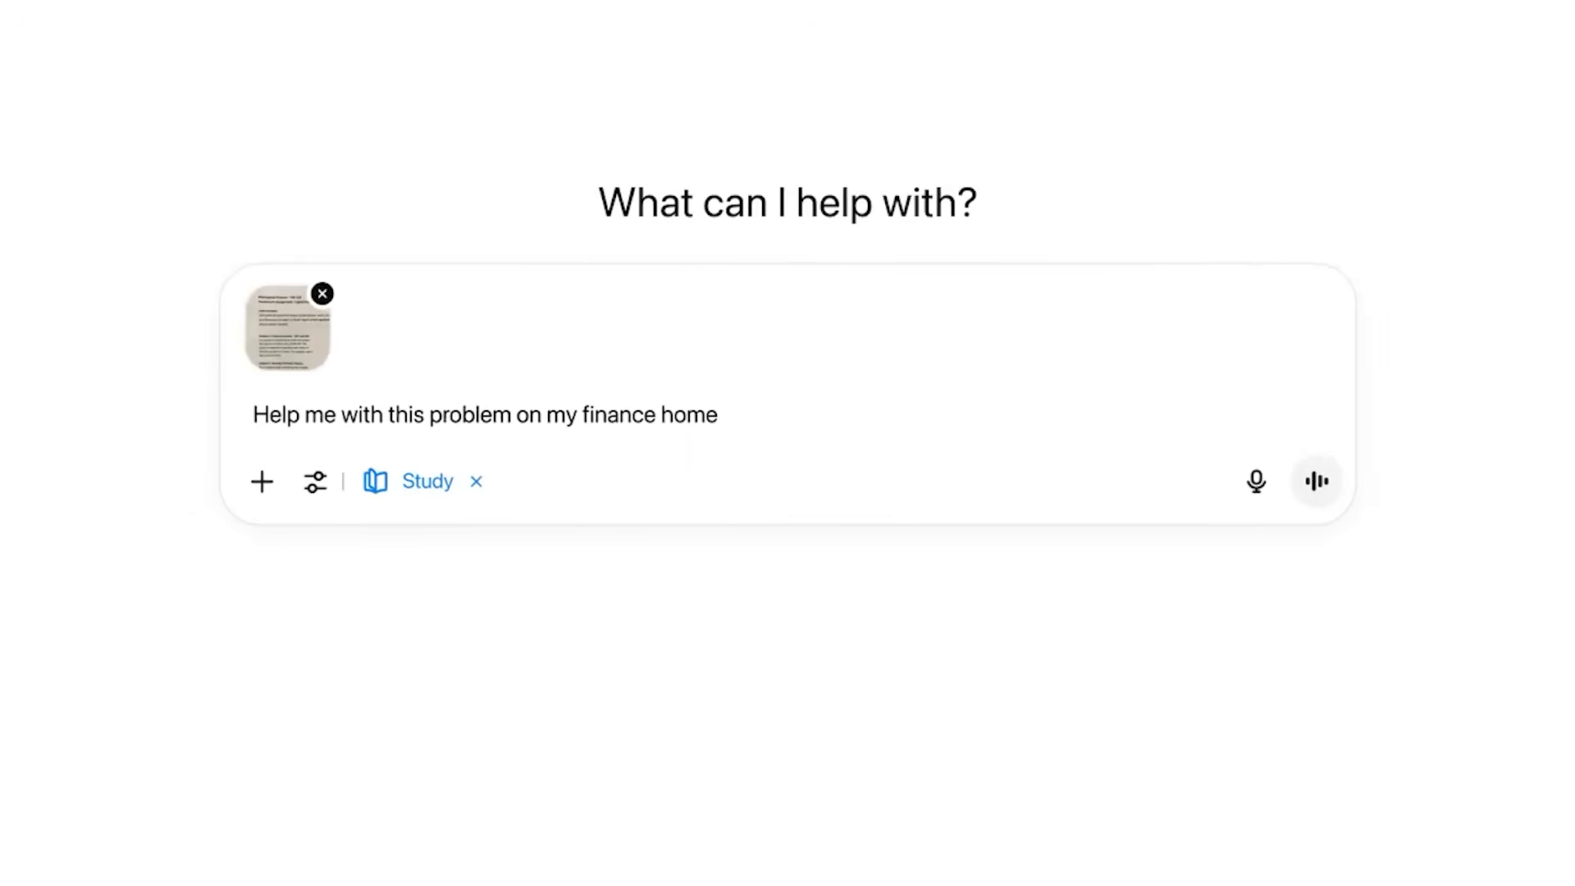
Send the finance homework help request to ChatGPT
{"action": "key", "text": "Return"}
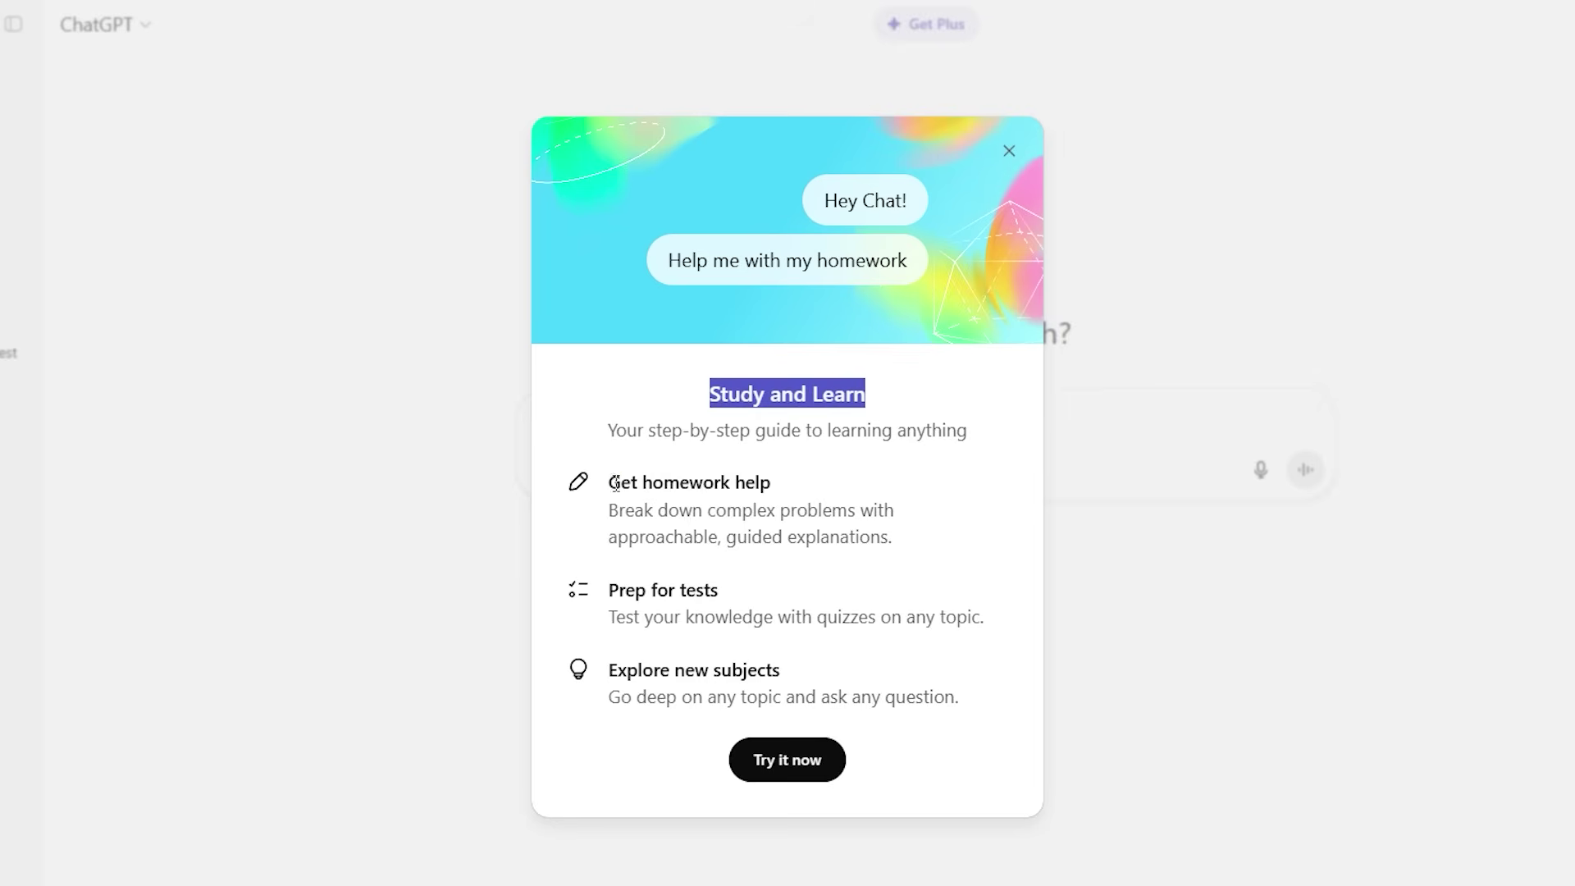
Highlight the Get homework help, Prep for tests and Explore new subjects features
{"action": "left_click_drag", "start_coordinate": [614, 484], "coordinate": [691, 483]}
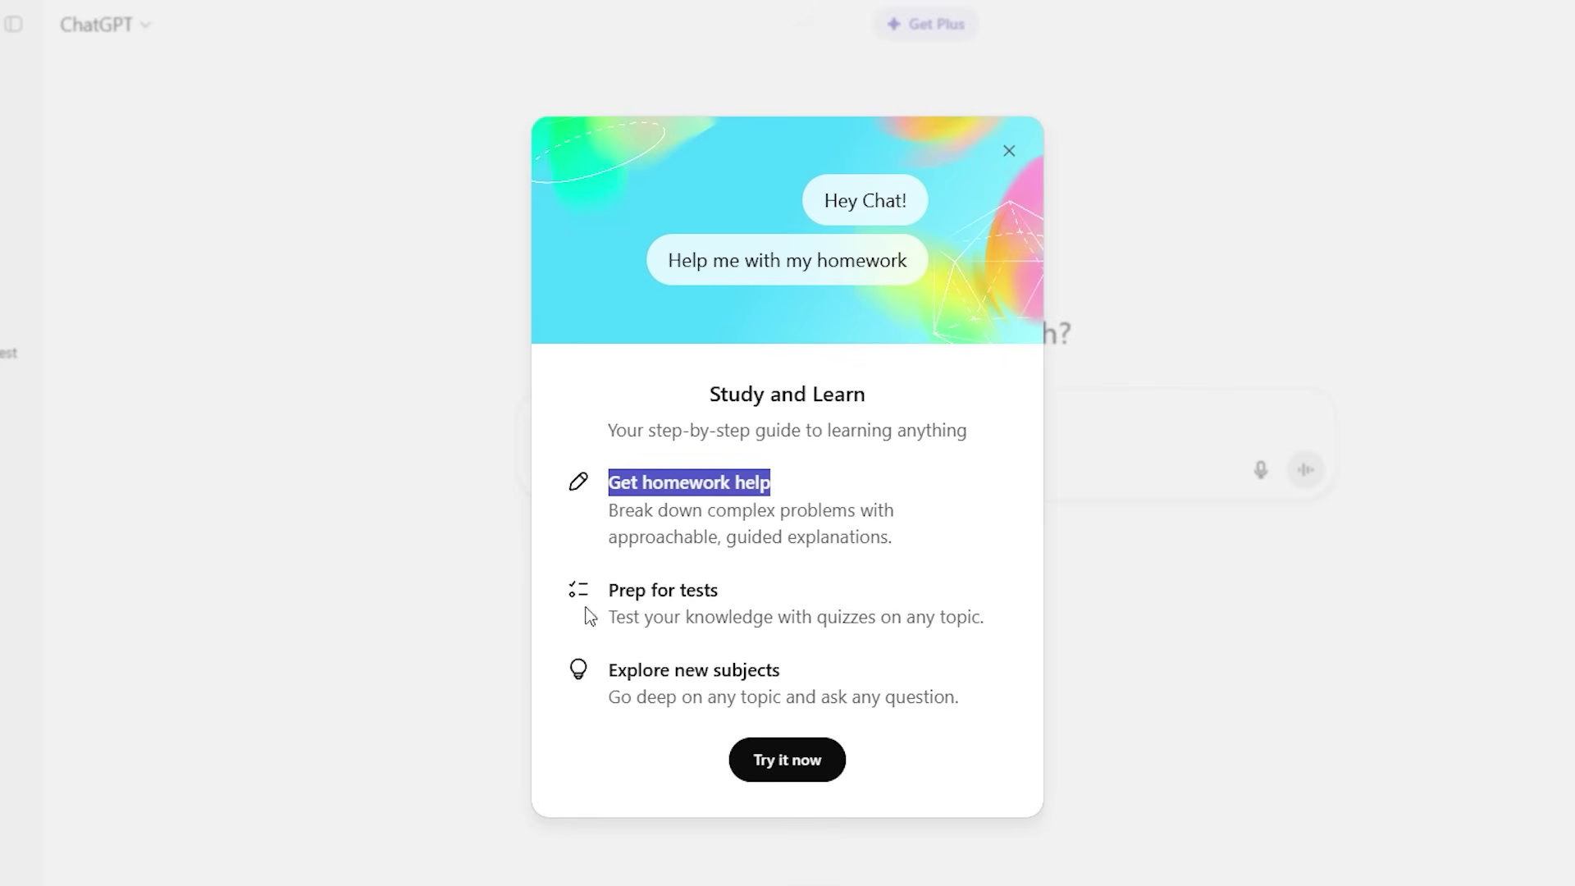
{"action": "left_click_drag", "start_coordinate": [611, 590], "coordinate": [726, 590]}
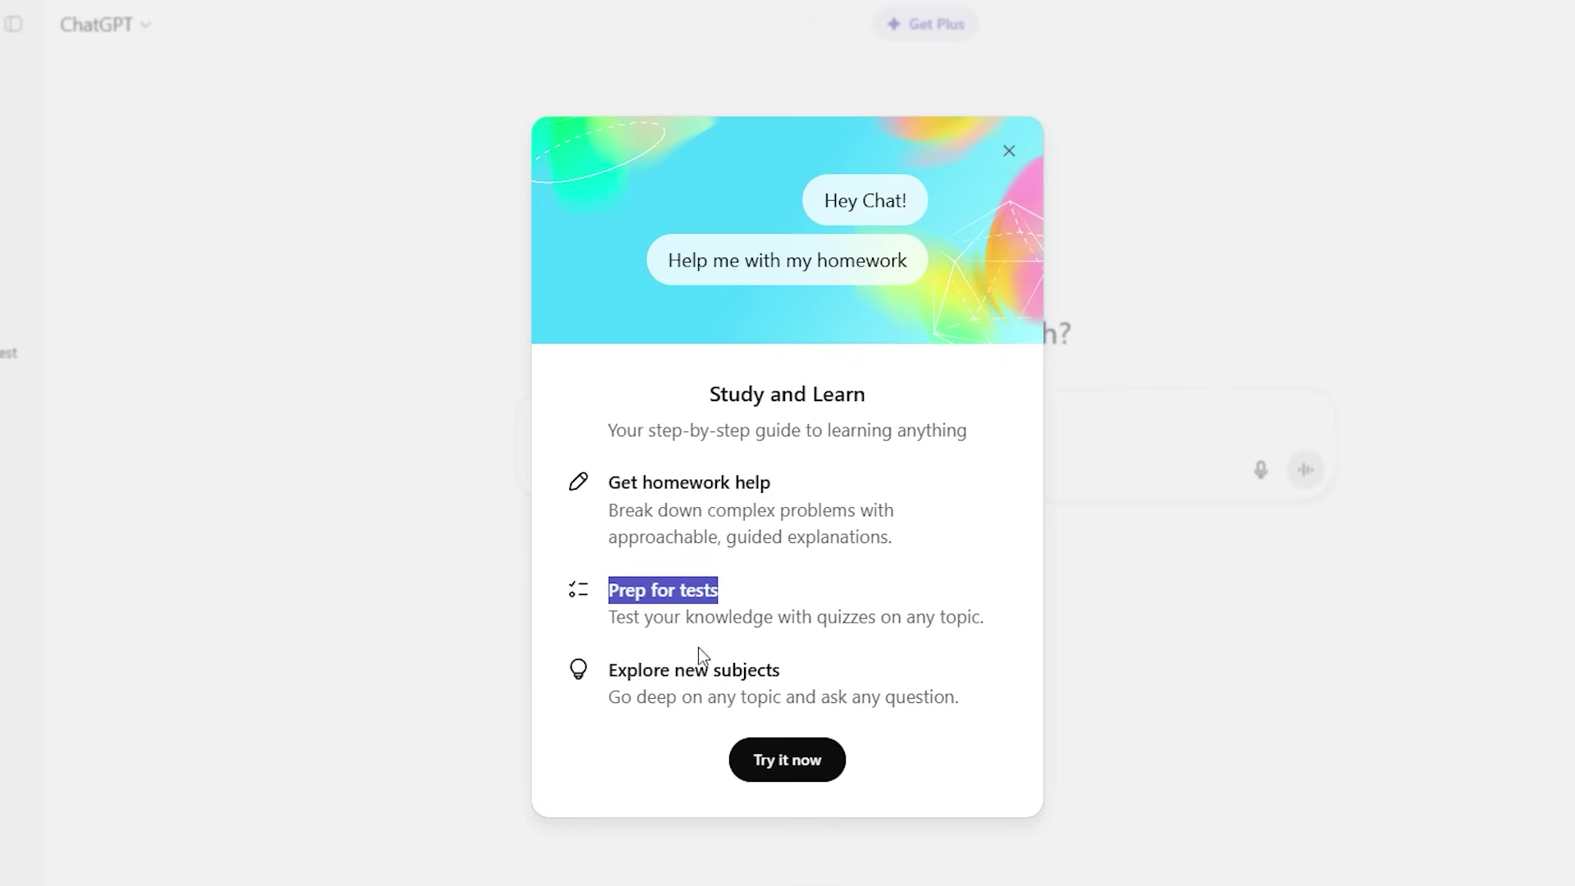
{"action": "left_click_drag", "start_coordinate": [617, 670], "coordinate": [738, 670]}
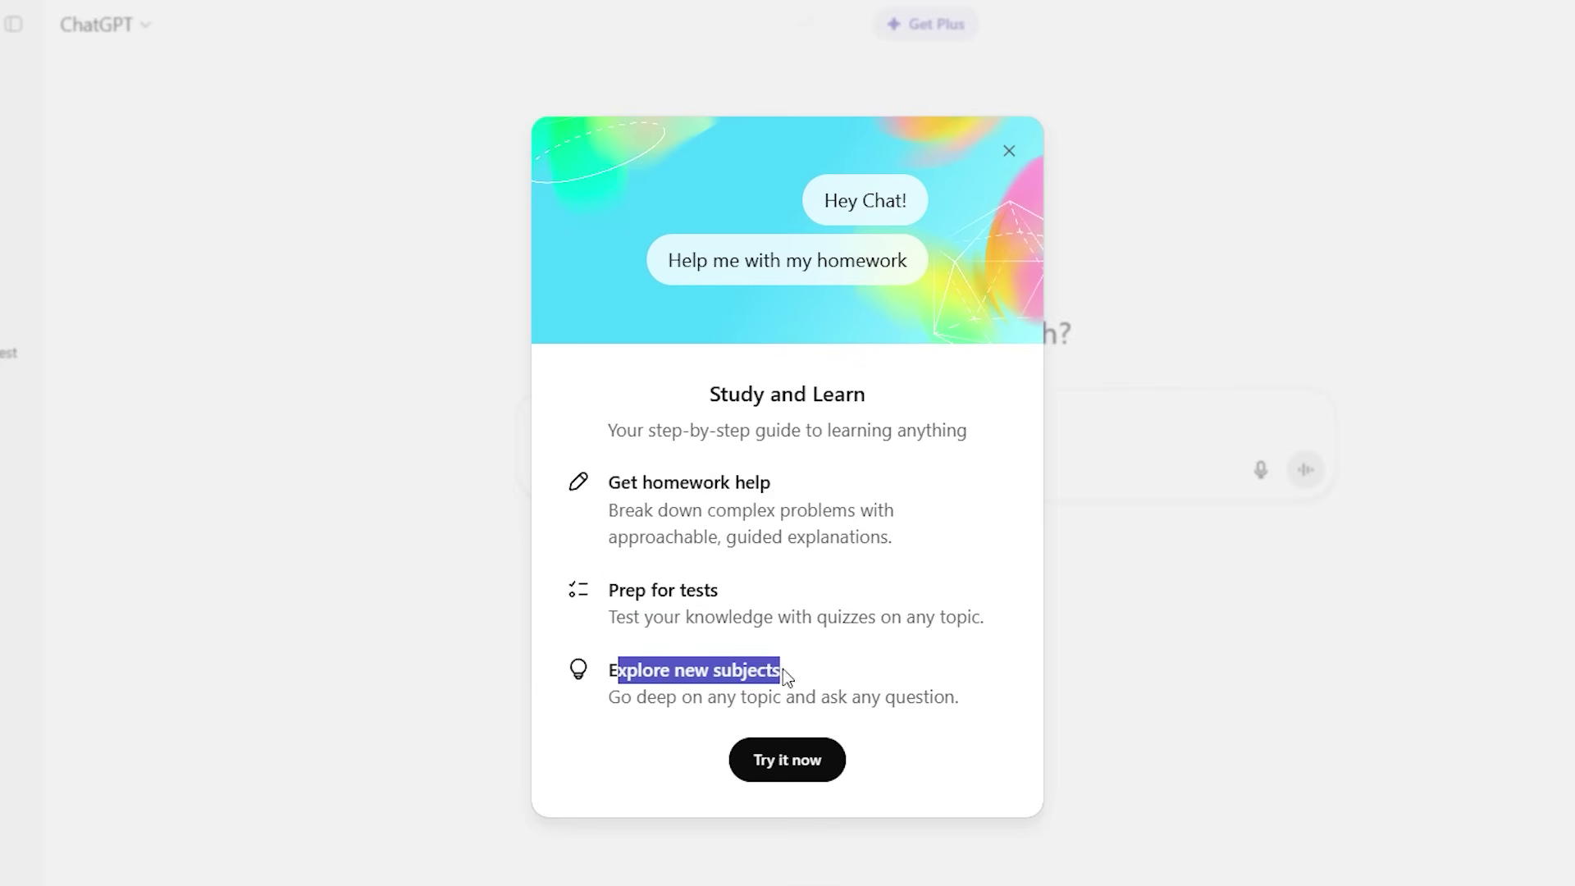
Close the intro, choose the 'Explain a topic to me' suggestion, and dismiss the Plus banner
{"action": "key", "text": "Escape"}
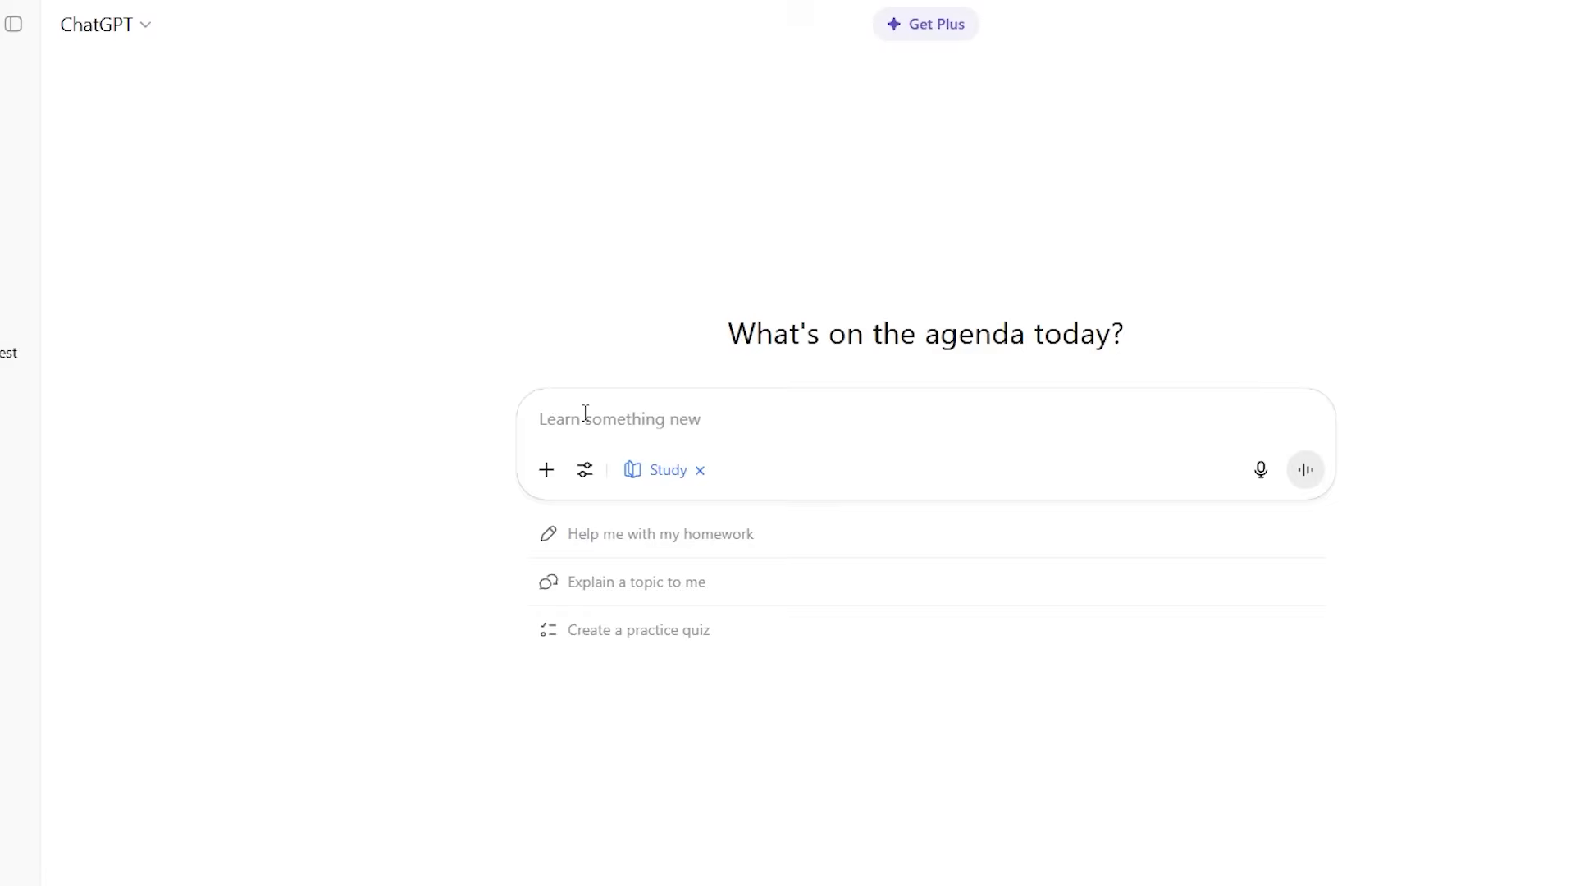
{"action": "left_click", "coordinate": [611, 605]}
{"action": "left_click", "coordinate": [1306, 771]}
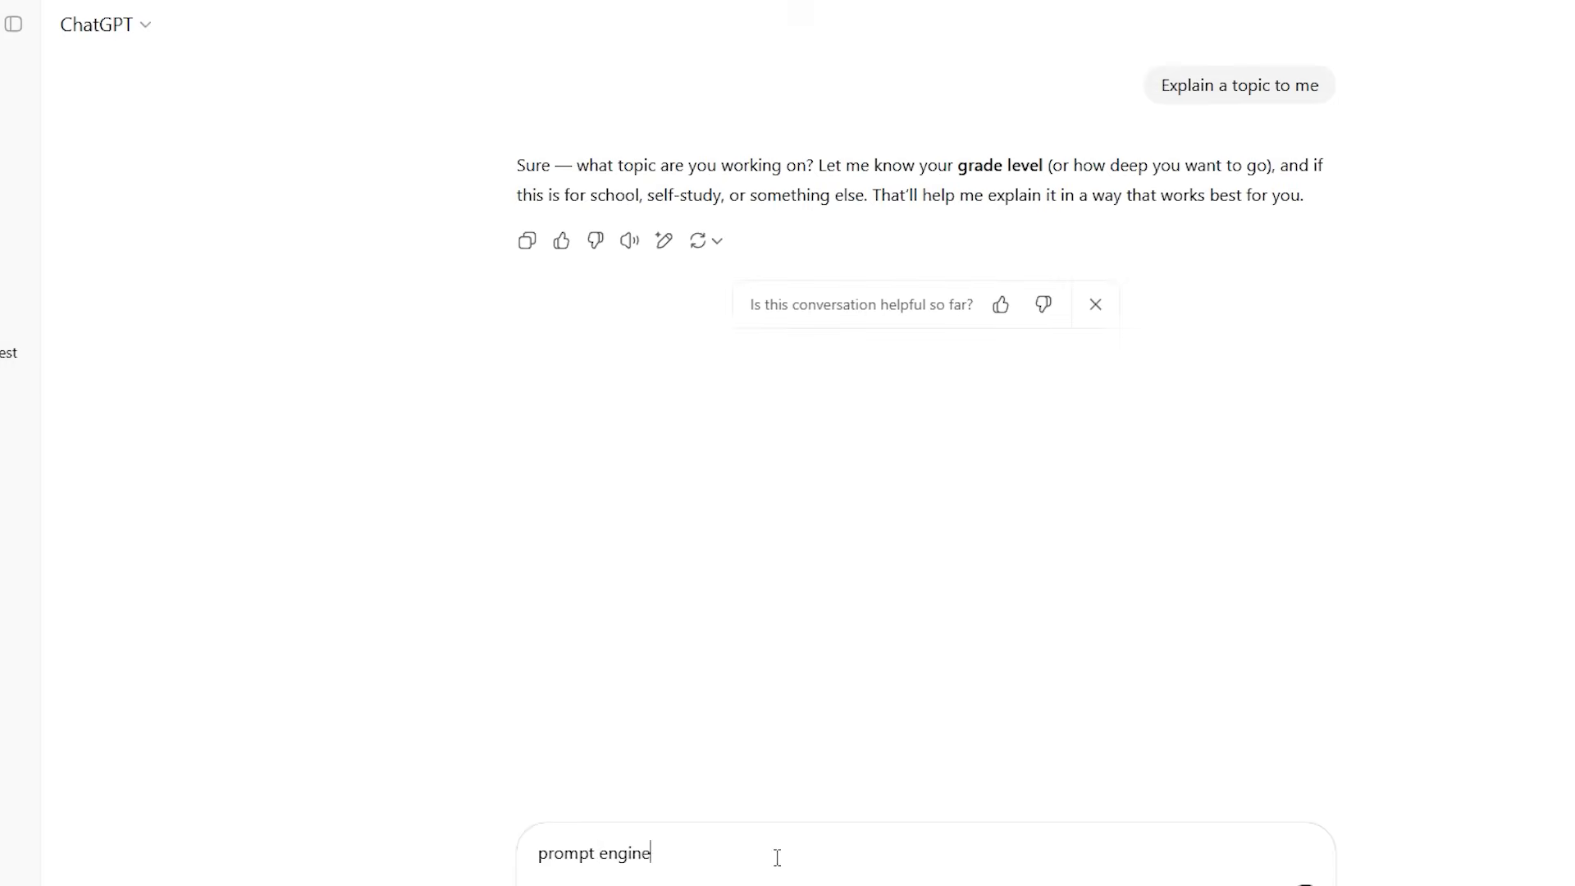
Send 'prompt engineering' as the topic, then answer the Your Turn question about clear prompts
{"action": "key", "text": "Return"}
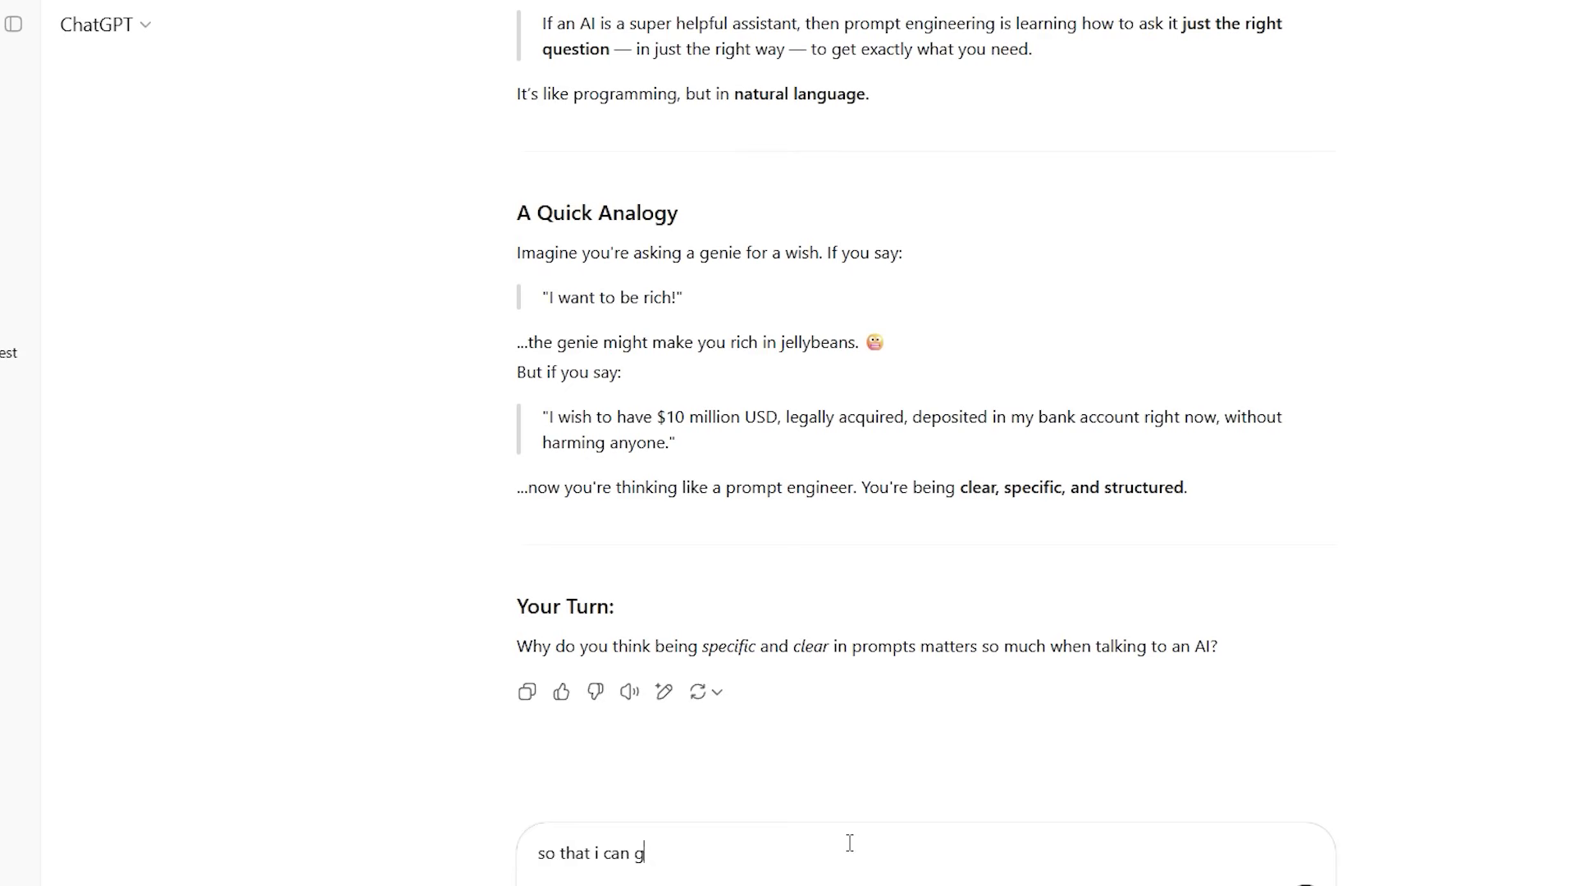
{"action": "key", "text": "Caps_Lock"}
{"action": "type", "text": "A"}
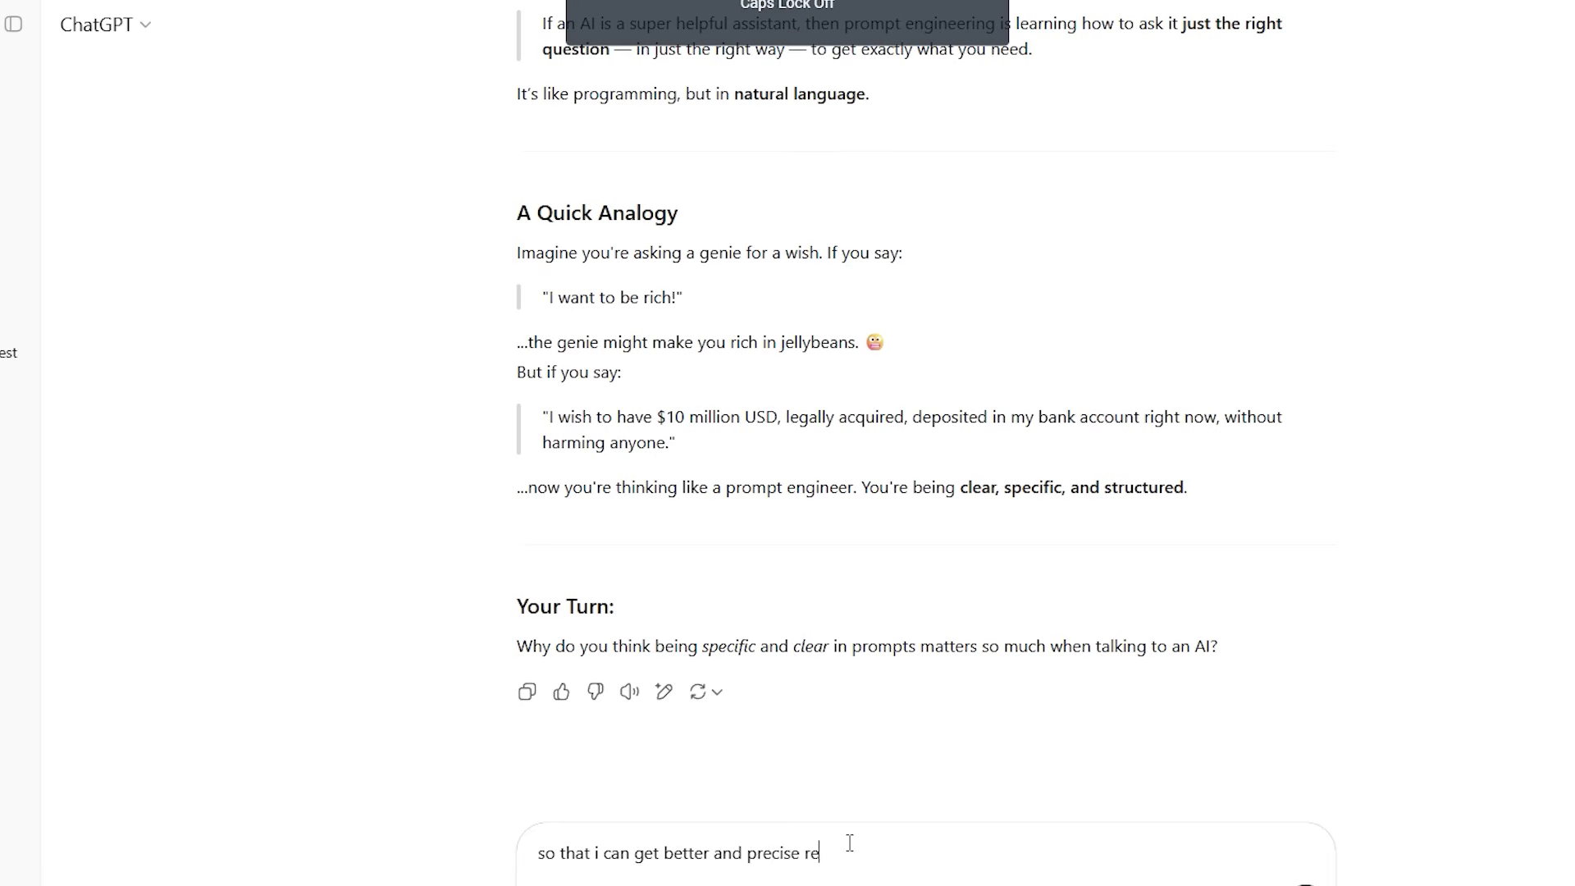
{"action": "type", "text": "sult"}
{"action": "key", "text": "Return"}
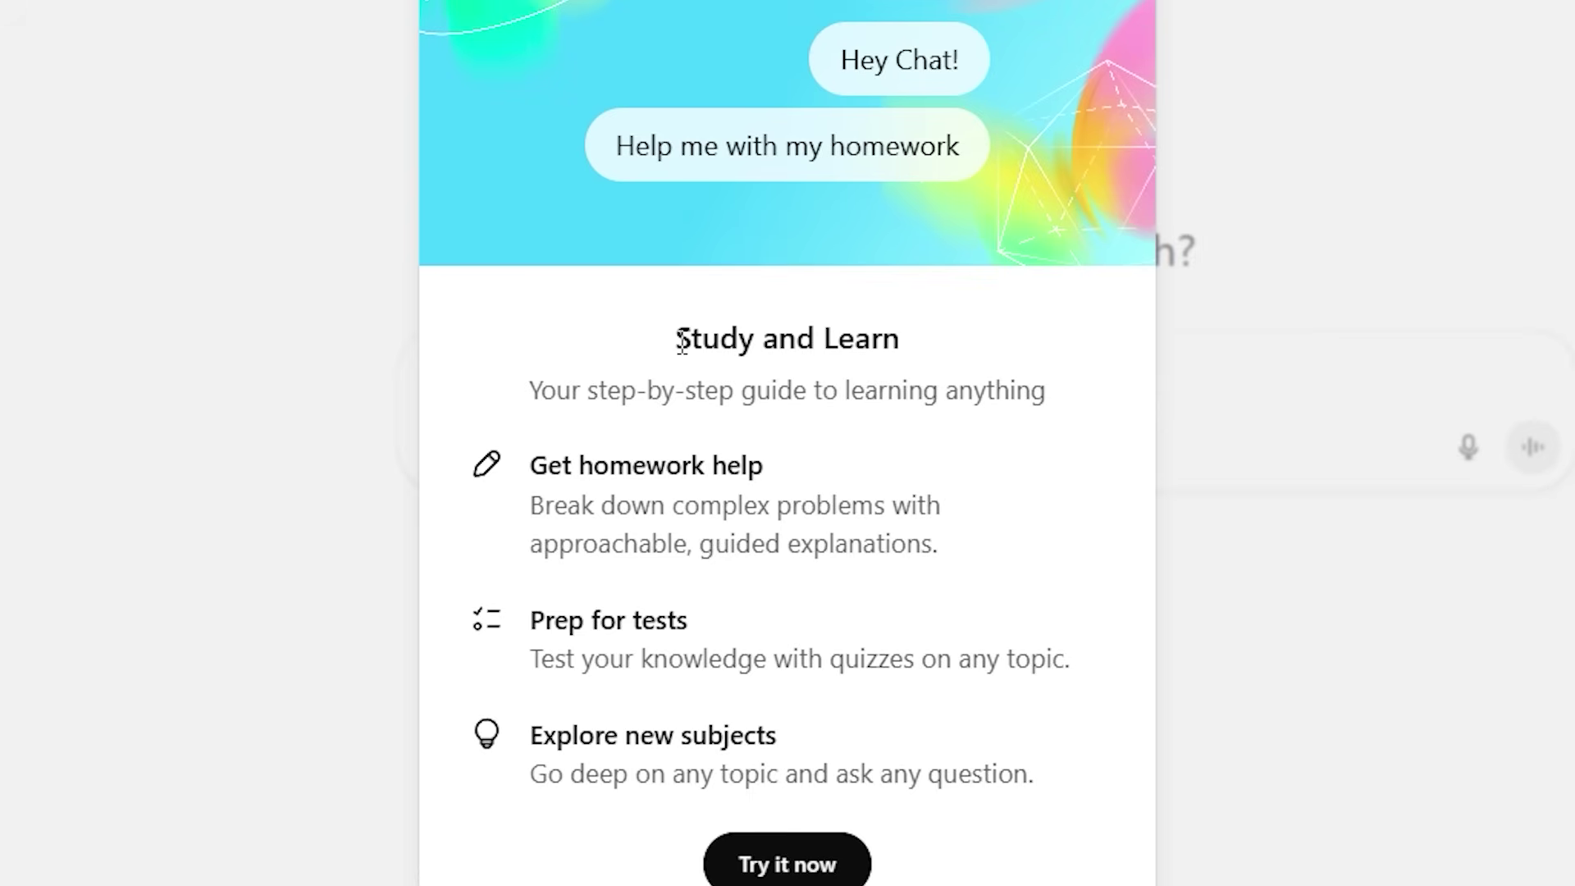
Highlight the Study and Learn heading and its three features, then start a Study mode chat
{"action": "left_click_drag", "start_coordinate": [680, 340], "coordinate": [899, 343]}
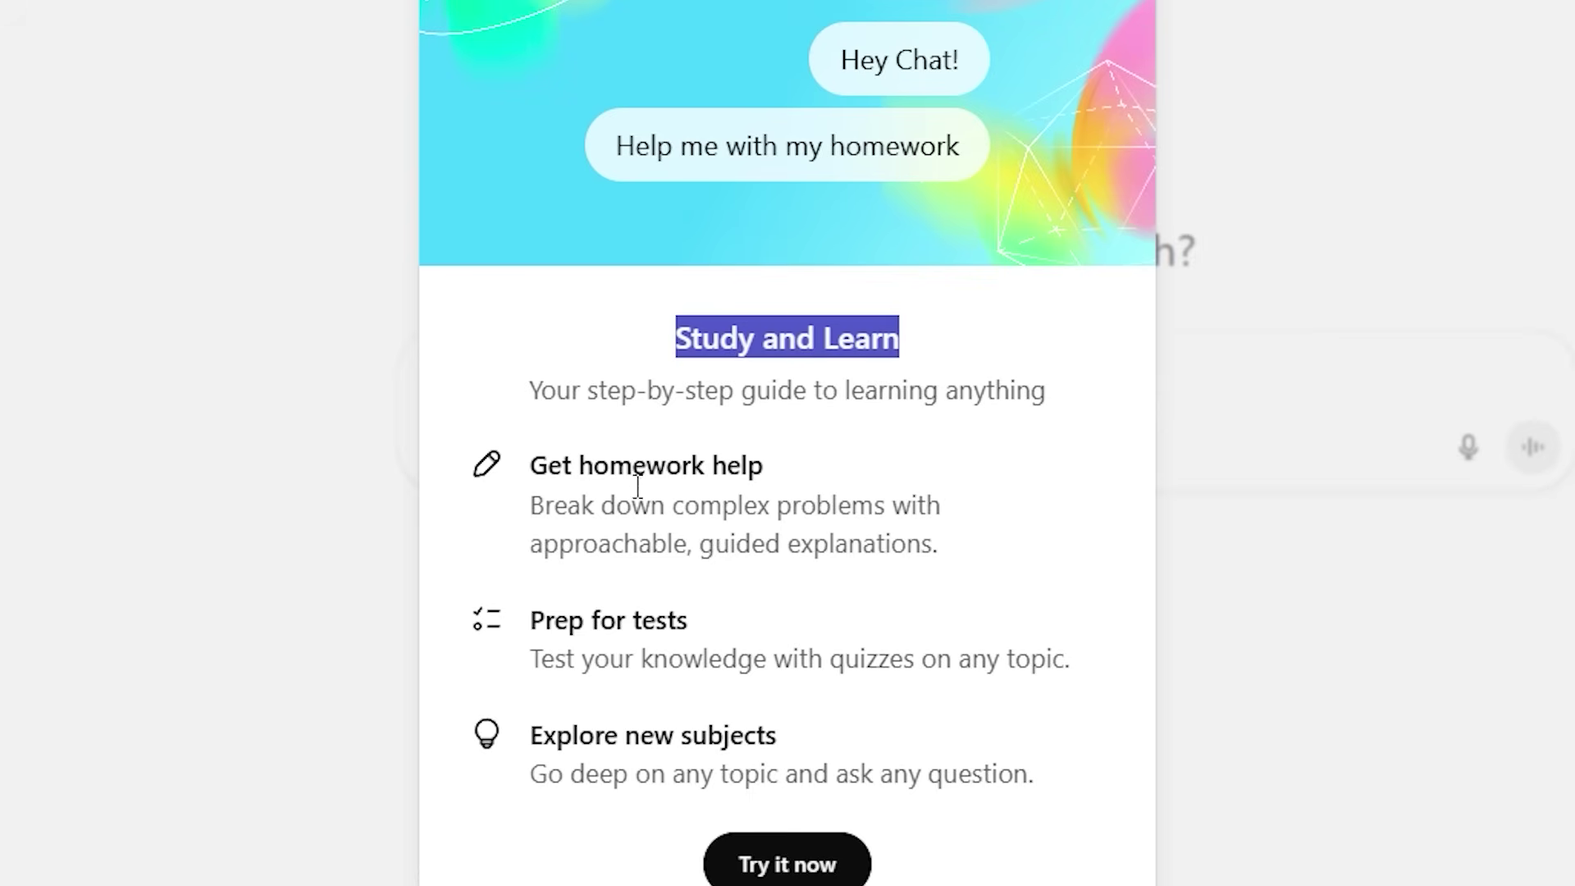
{"action": "left_click_drag", "start_coordinate": [534, 465], "coordinate": [718, 465]}
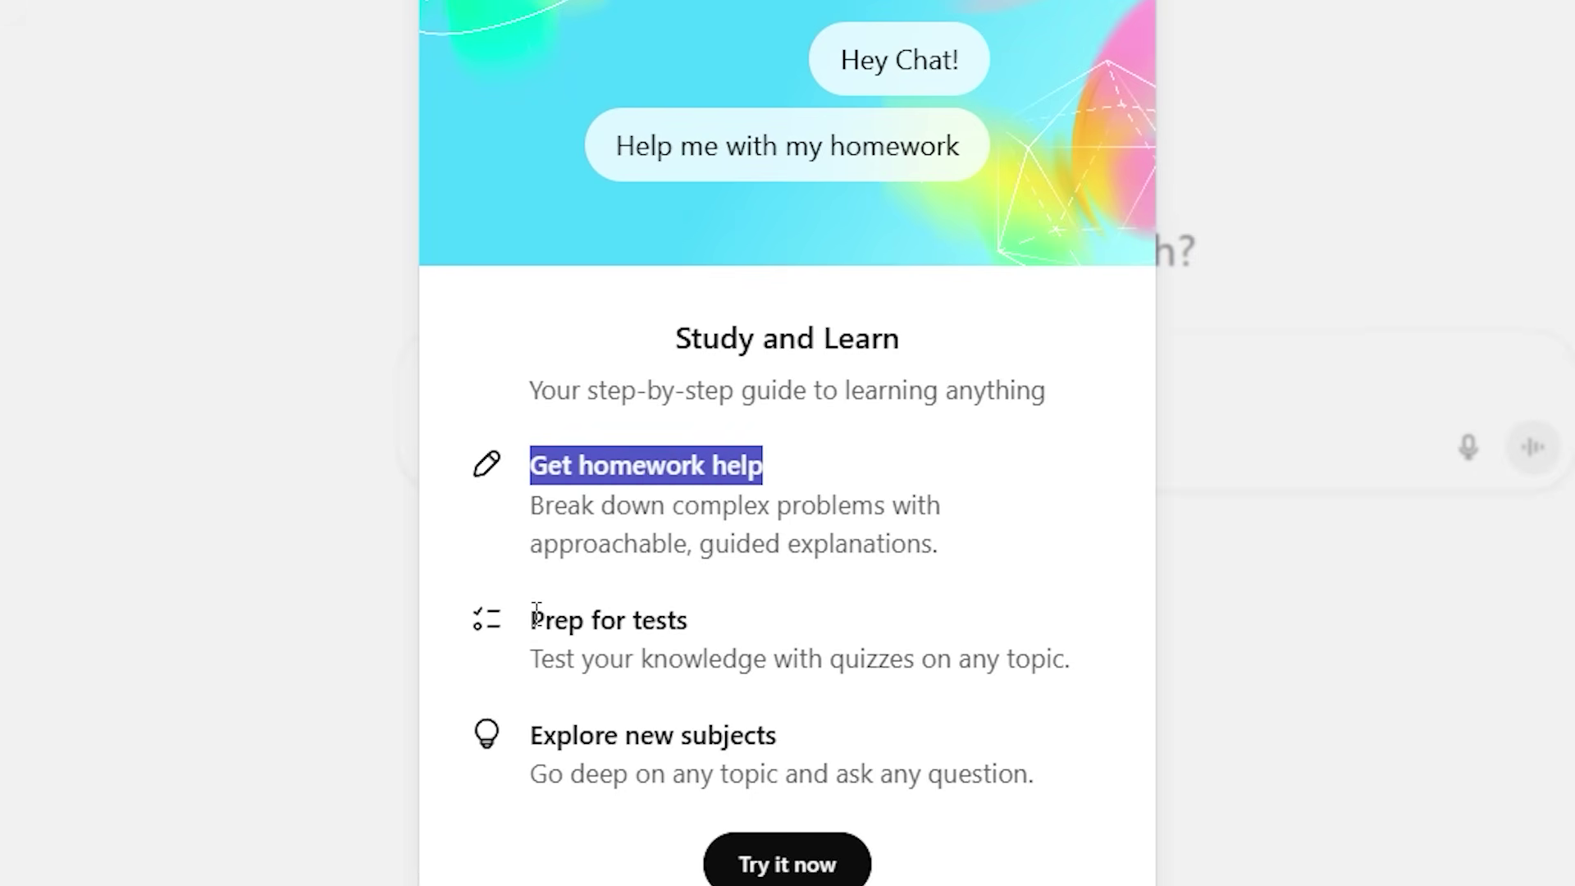
{"action": "left_click_drag", "start_coordinate": [535, 614], "coordinate": [670, 614]}
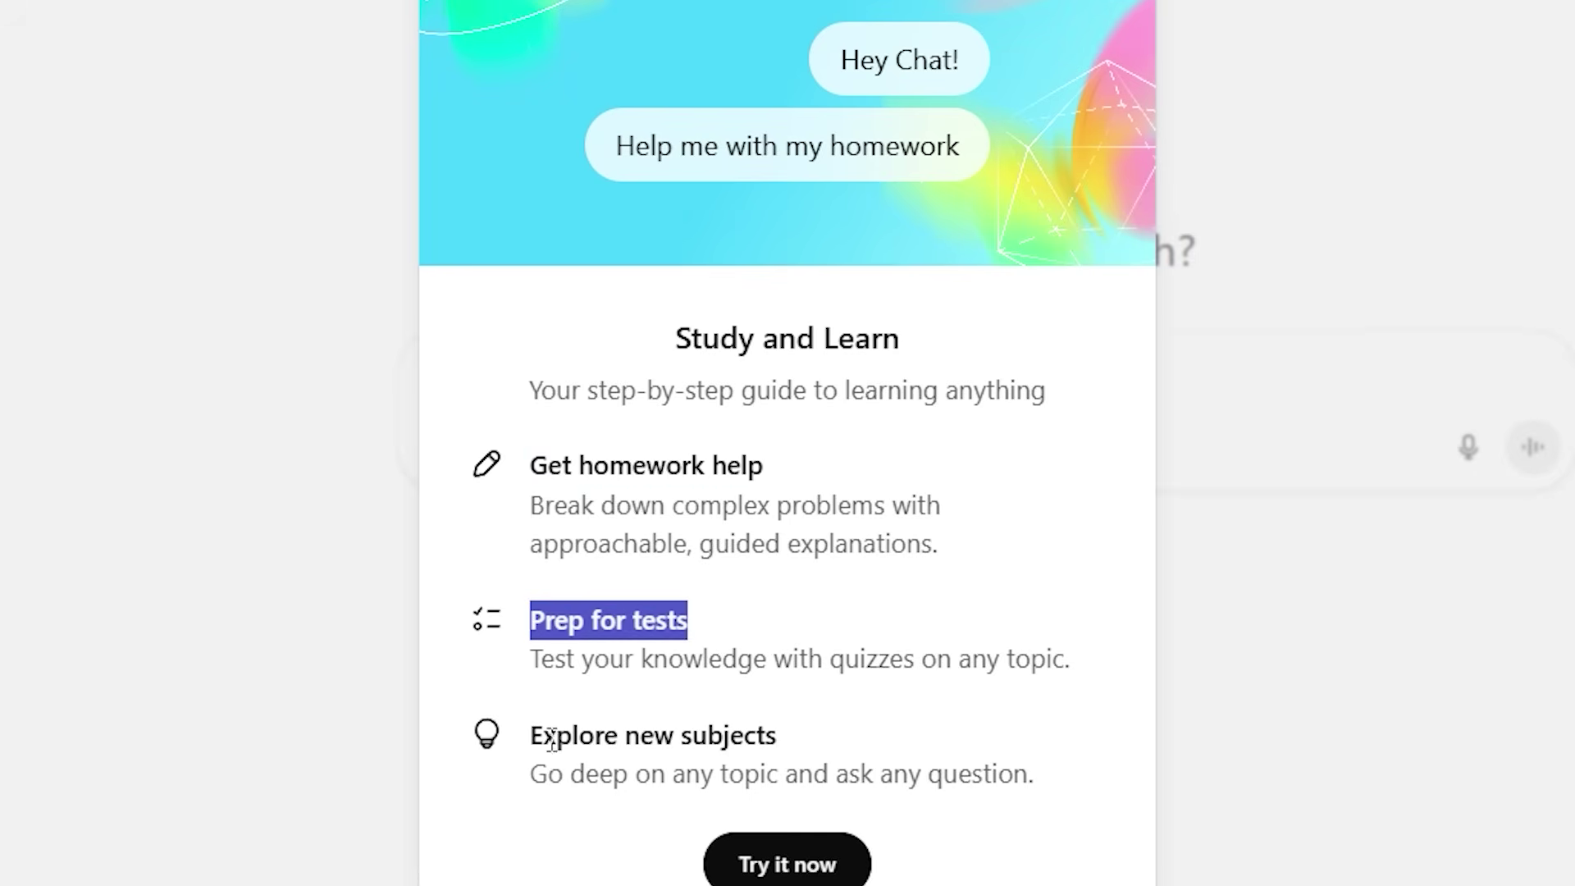
{"action": "left_click_drag", "start_coordinate": [542, 736], "coordinate": [777, 735]}
{"action": "left_click", "coordinate": [806, 743]}
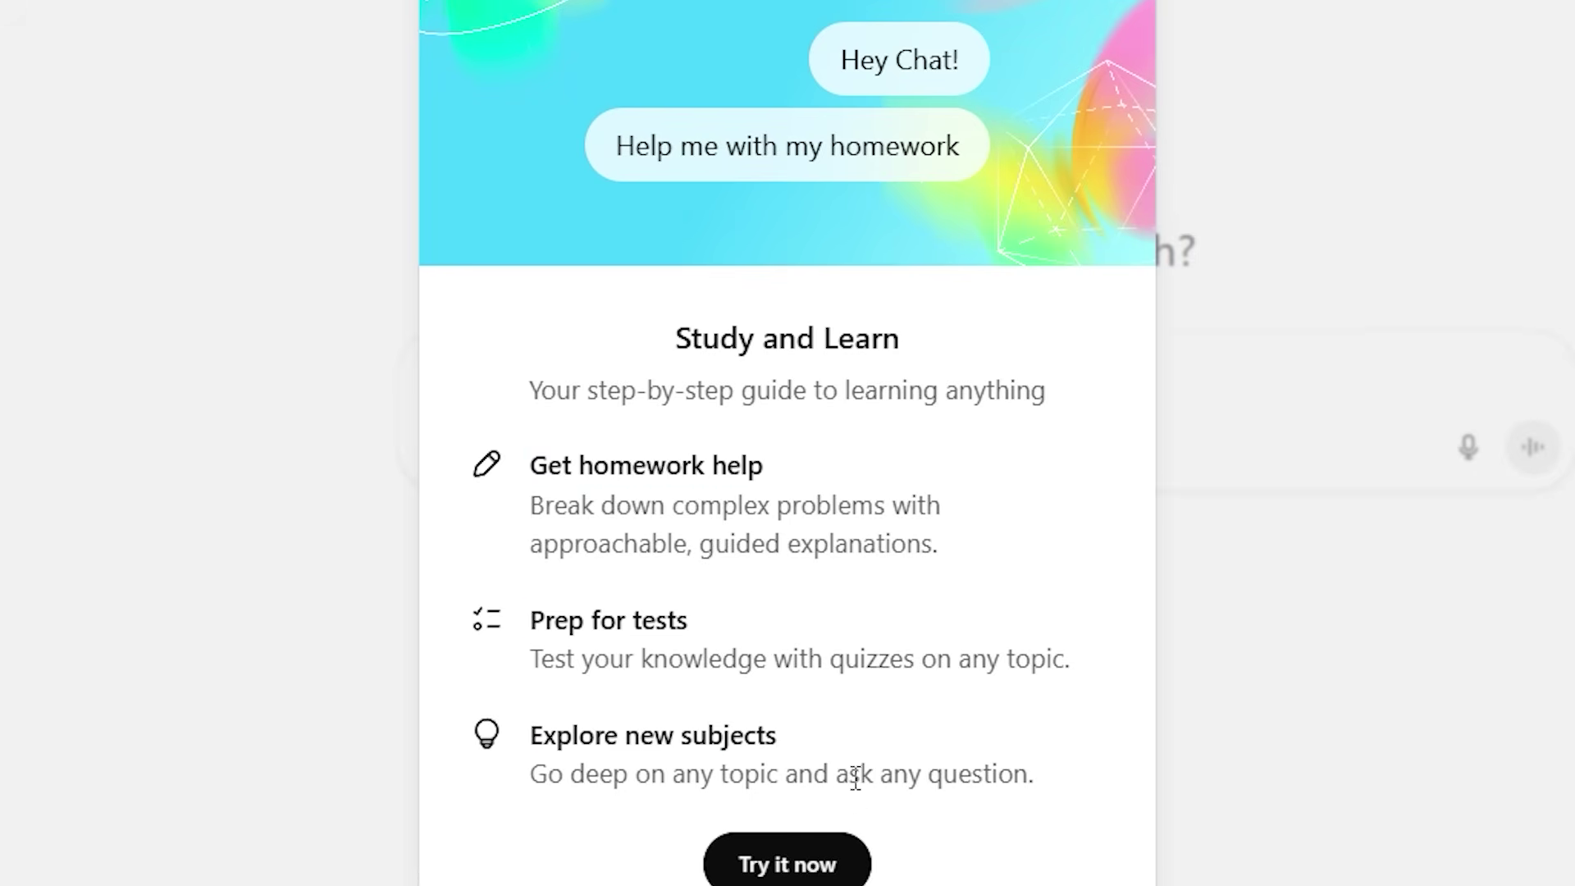
{"action": "left_click", "coordinate": [812, 865]}
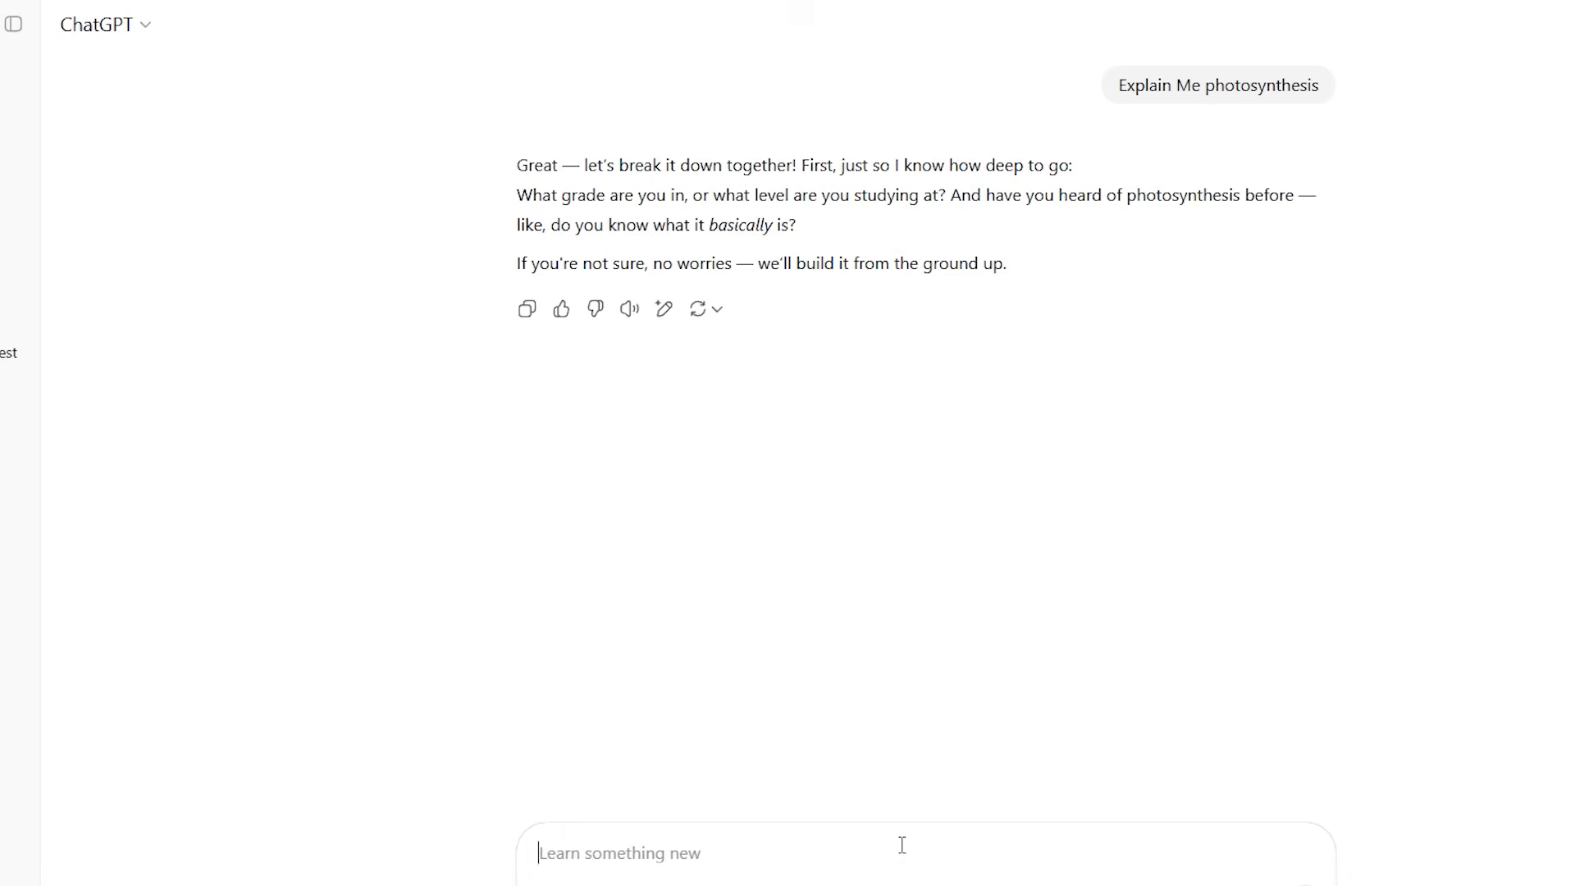
Reply 'i want the basic' and scroll down to the 'Let's check' quiz
{"action": "type", "text": "i want the basic knowledge"}
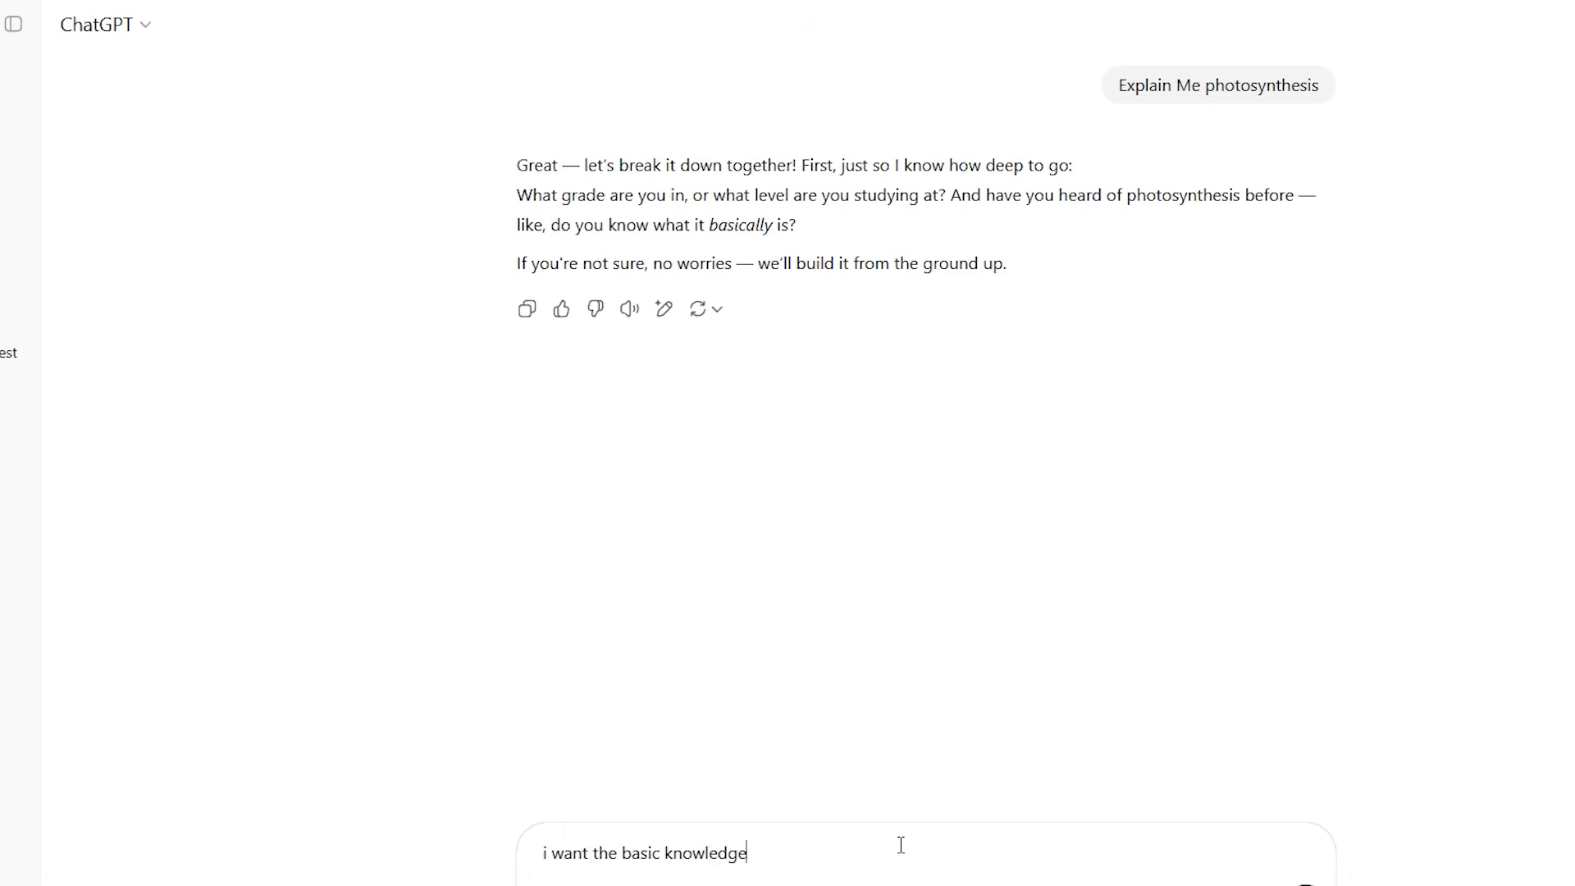
{"action": "key", "text": "Return"}
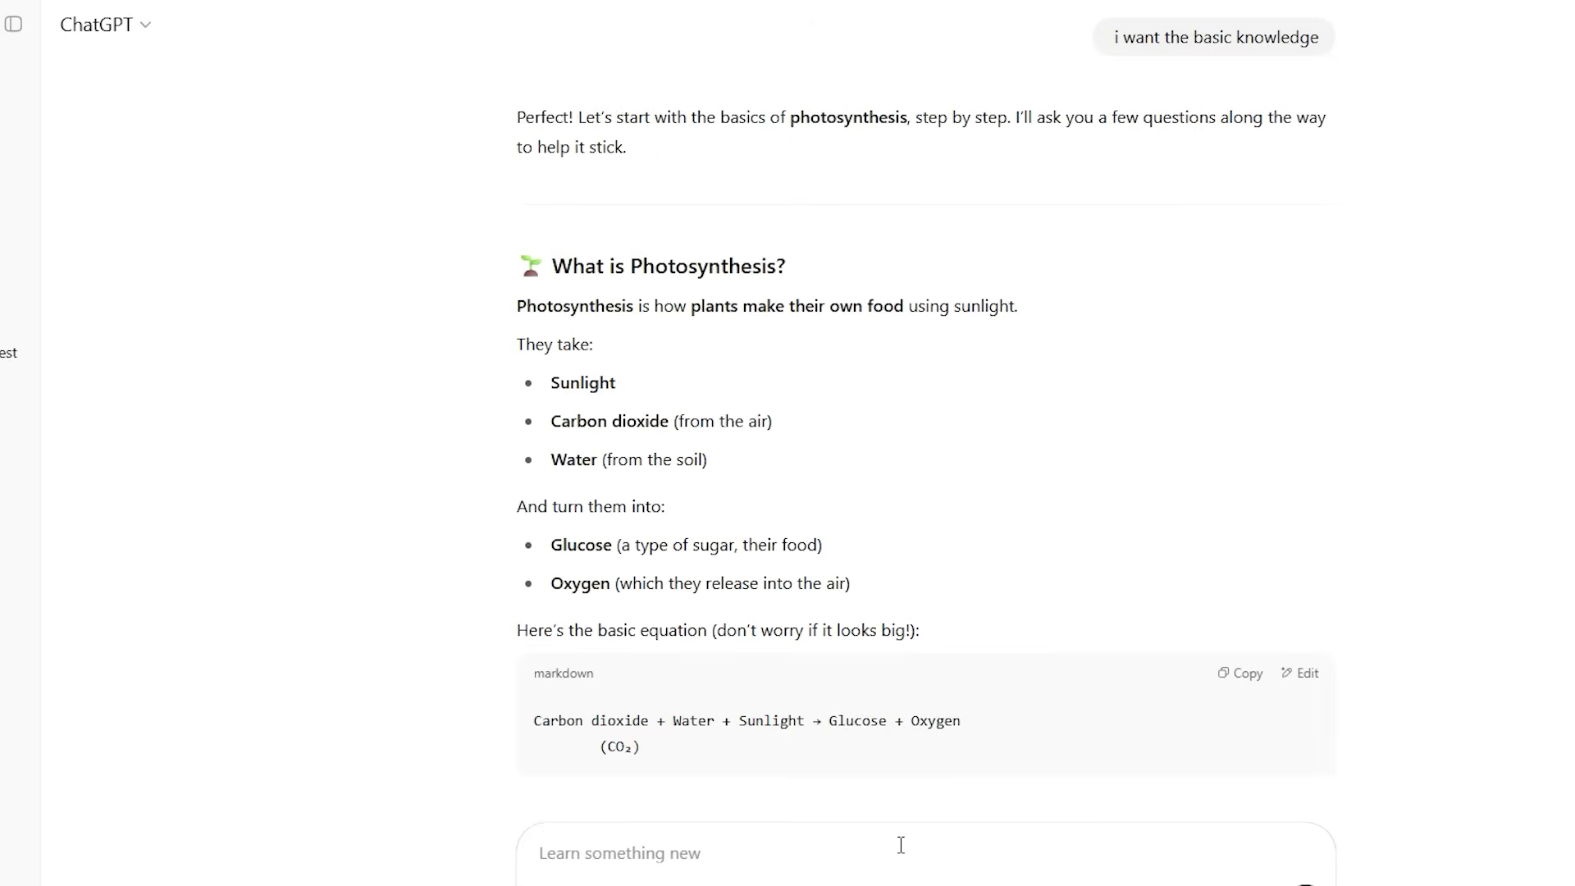
{"action": "left_click", "coordinate": [926, 780]}
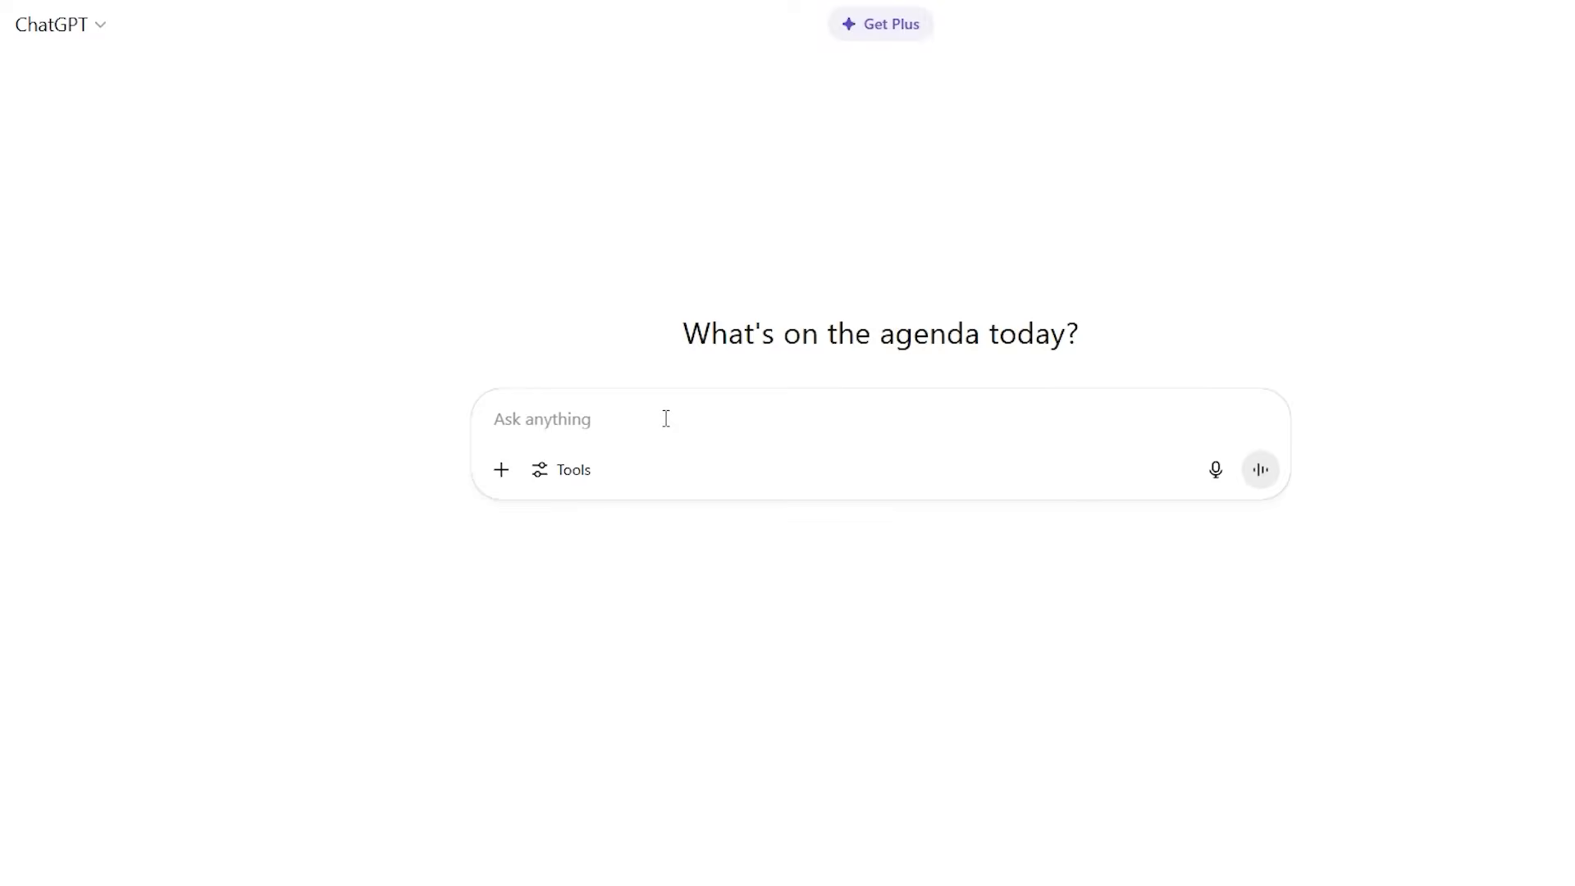
Paste, correct and send the compound interest question for $1000 over 10 years, closing the feedback bar
{"action": "type", "text": "WHAT IS OMPUND INTEREST AND HOW MUCH WILL I AHAVE FOR 1000$ OVER 10YEARS"}
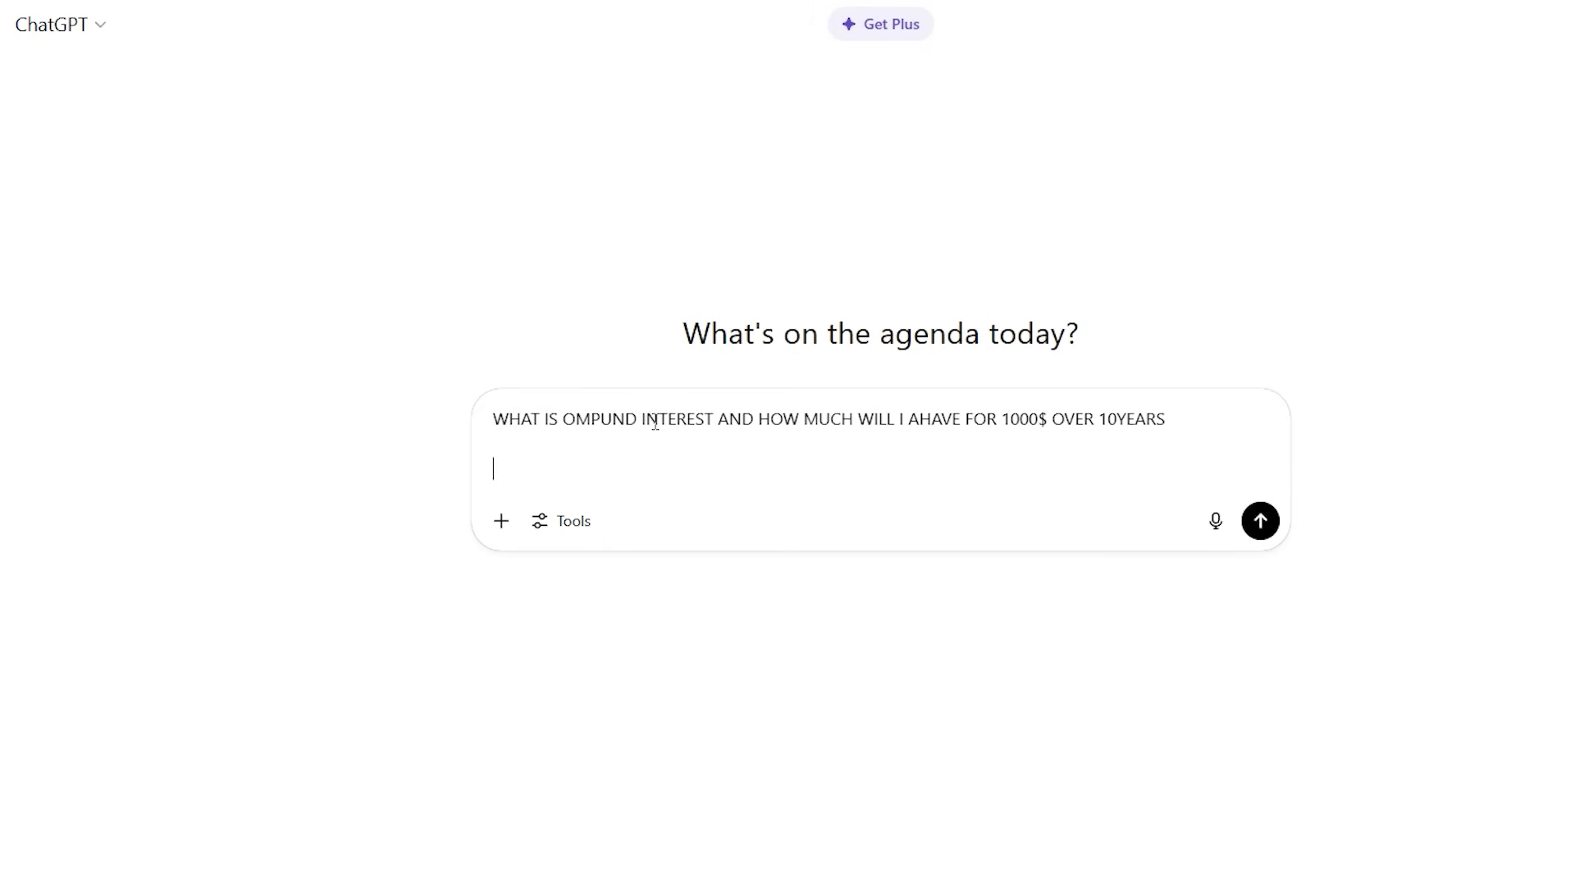
{"action": "left_click", "coordinate": [568, 420]}
{"action": "type", "text": "c"}
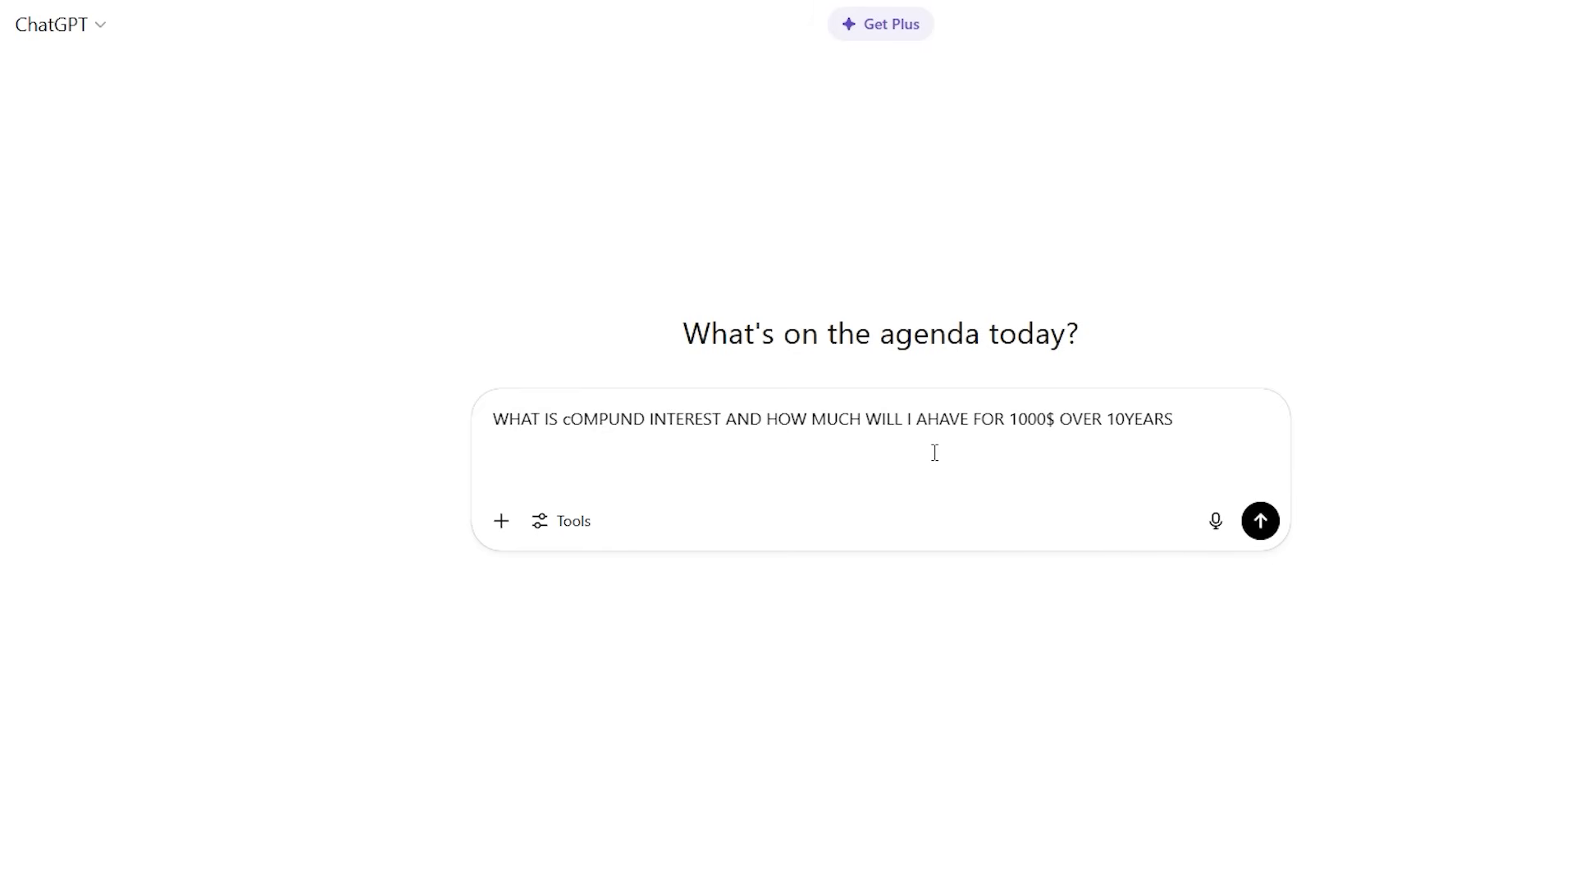
{"action": "key", "text": "ctrl+End"}
{"action": "key", "text": "BackSpace"}
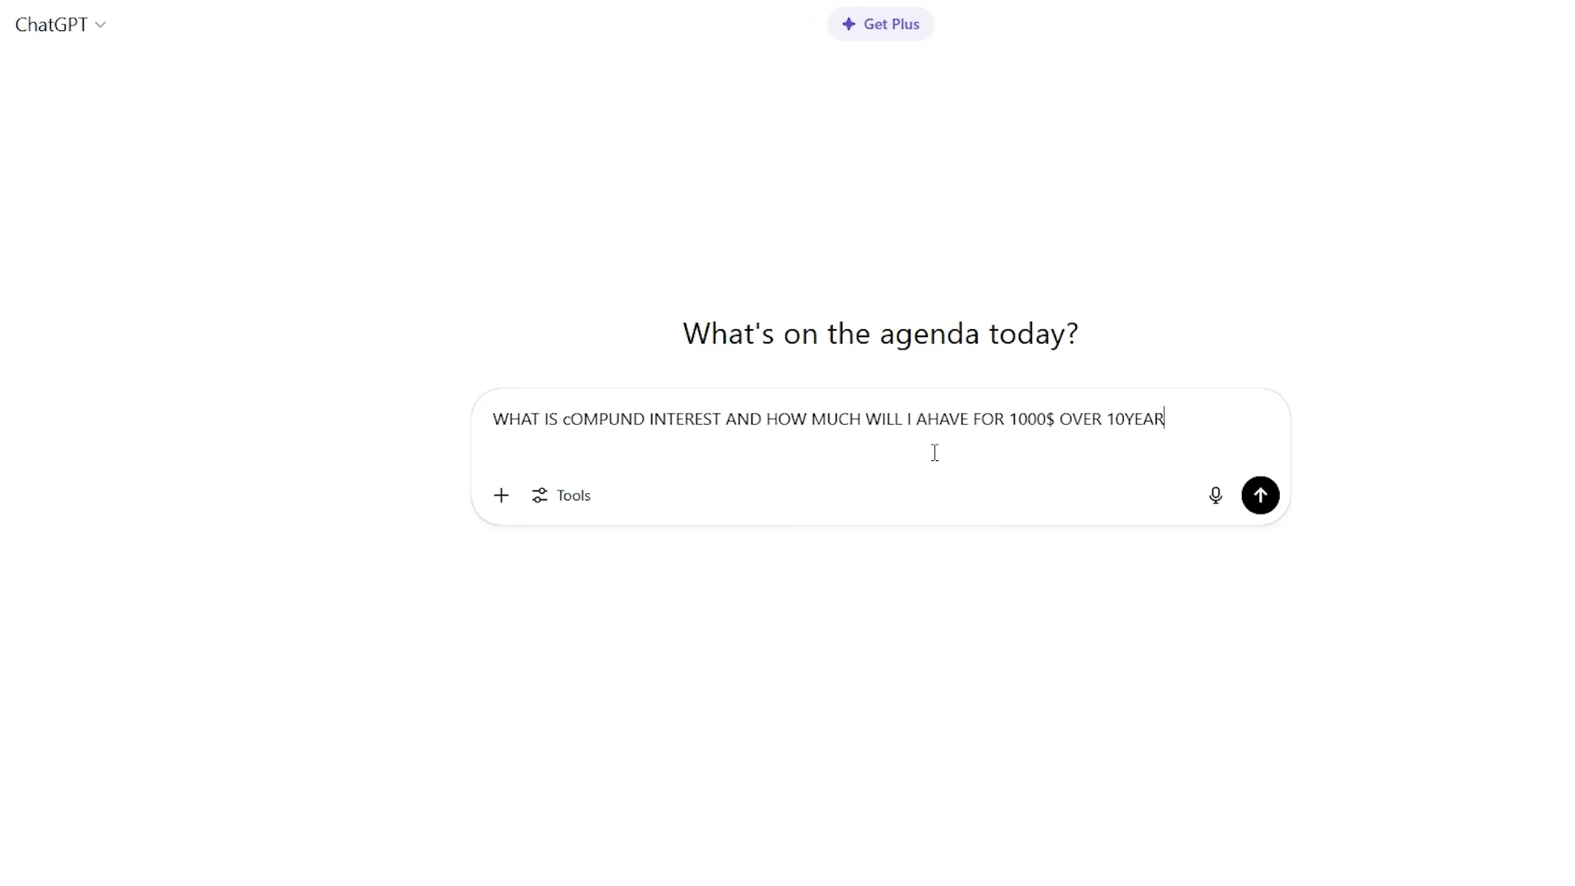
{"action": "type", "text": "R"}
{"action": "key", "text": "Return"}
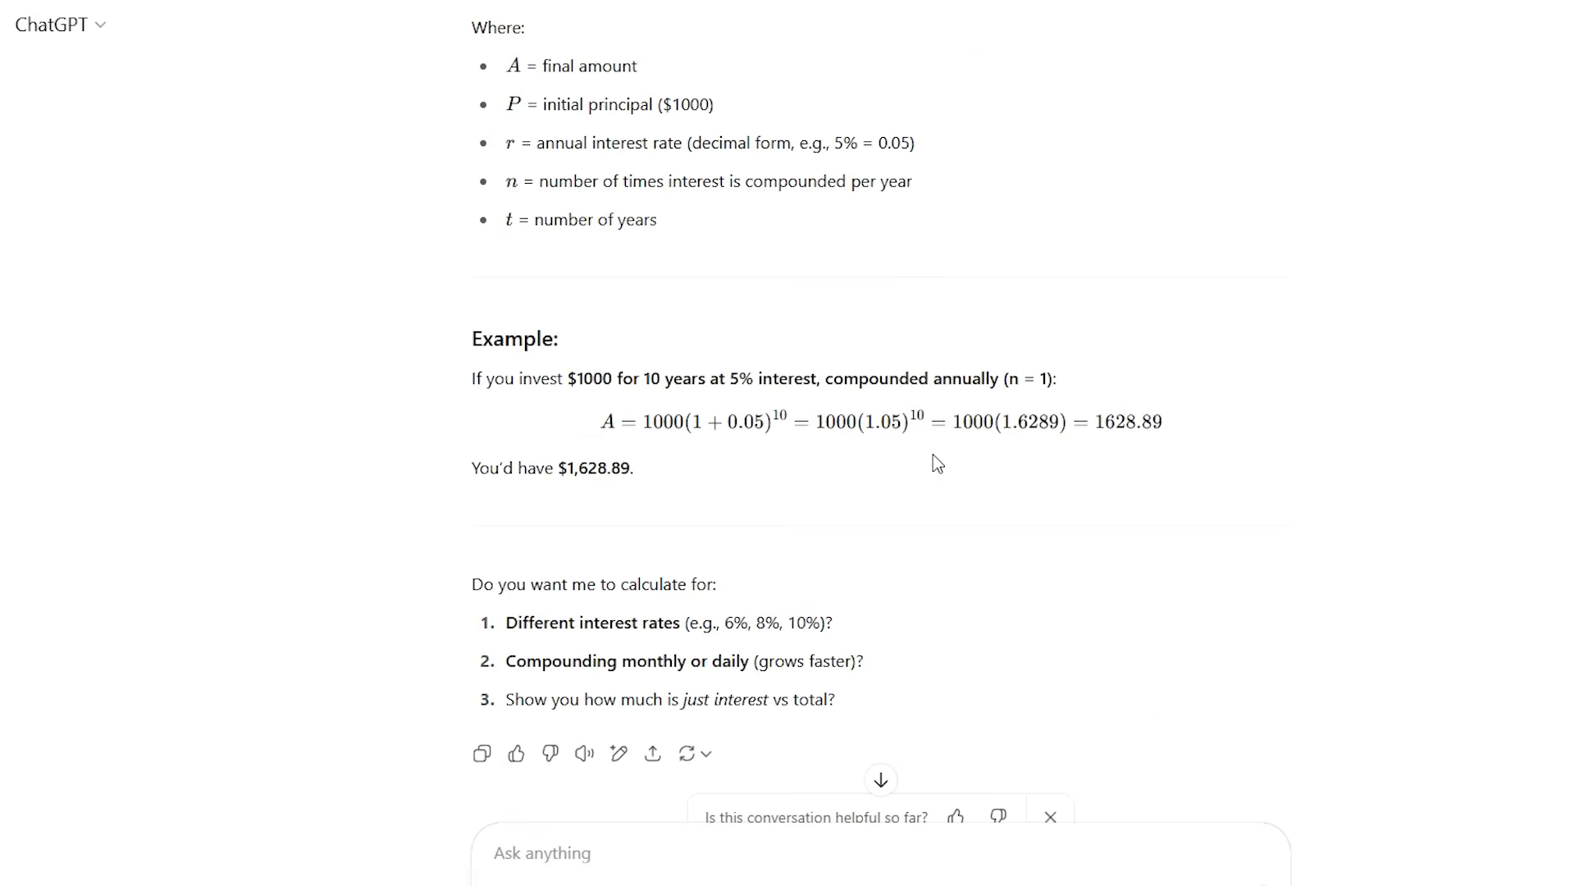
{"action": "left_click", "coordinate": [1054, 707]}
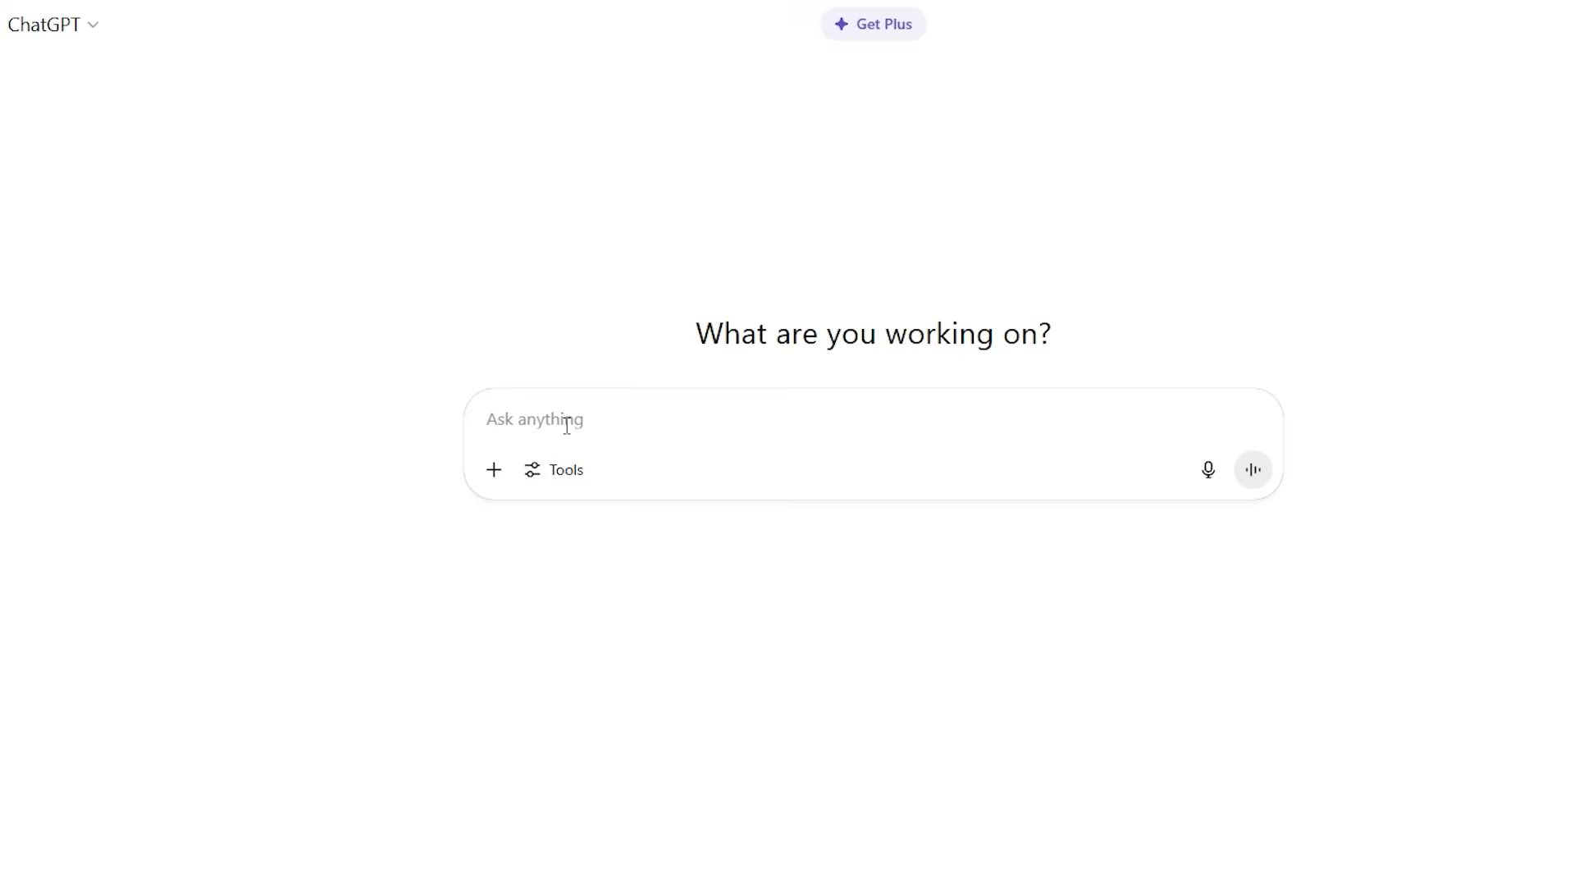
Send 'Explain compound interest.' with Study and learn turned on from Tools
{"action": "type", "text": "Explain compound interest."}
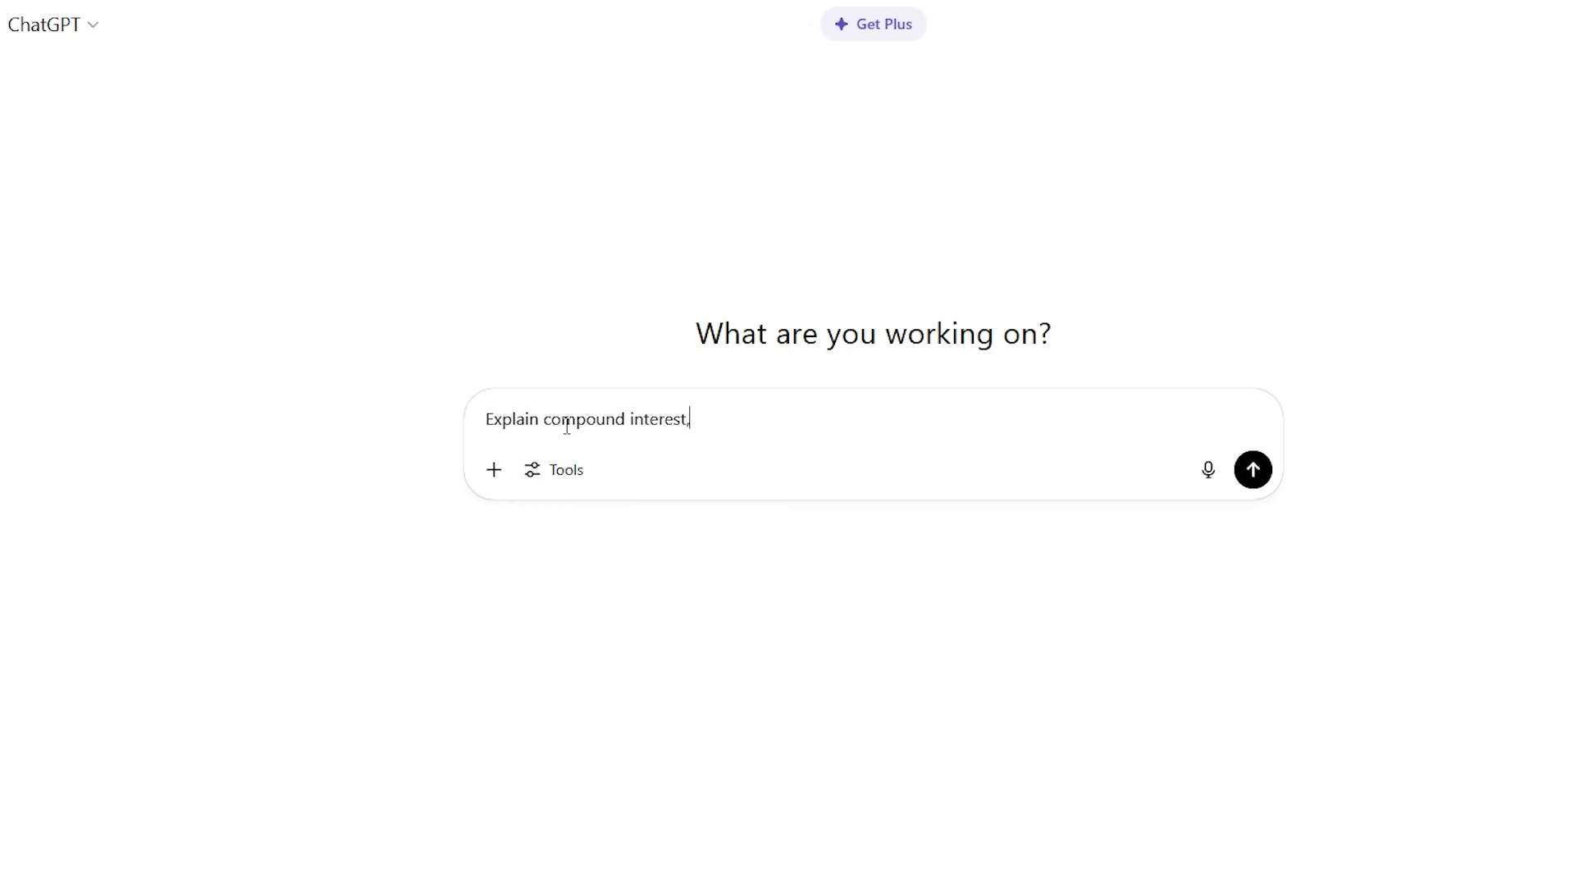
{"action": "left_click", "coordinate": [573, 469]}
{"action": "left_click", "coordinate": [584, 517]}
{"action": "left_click", "coordinate": [1253, 470]}
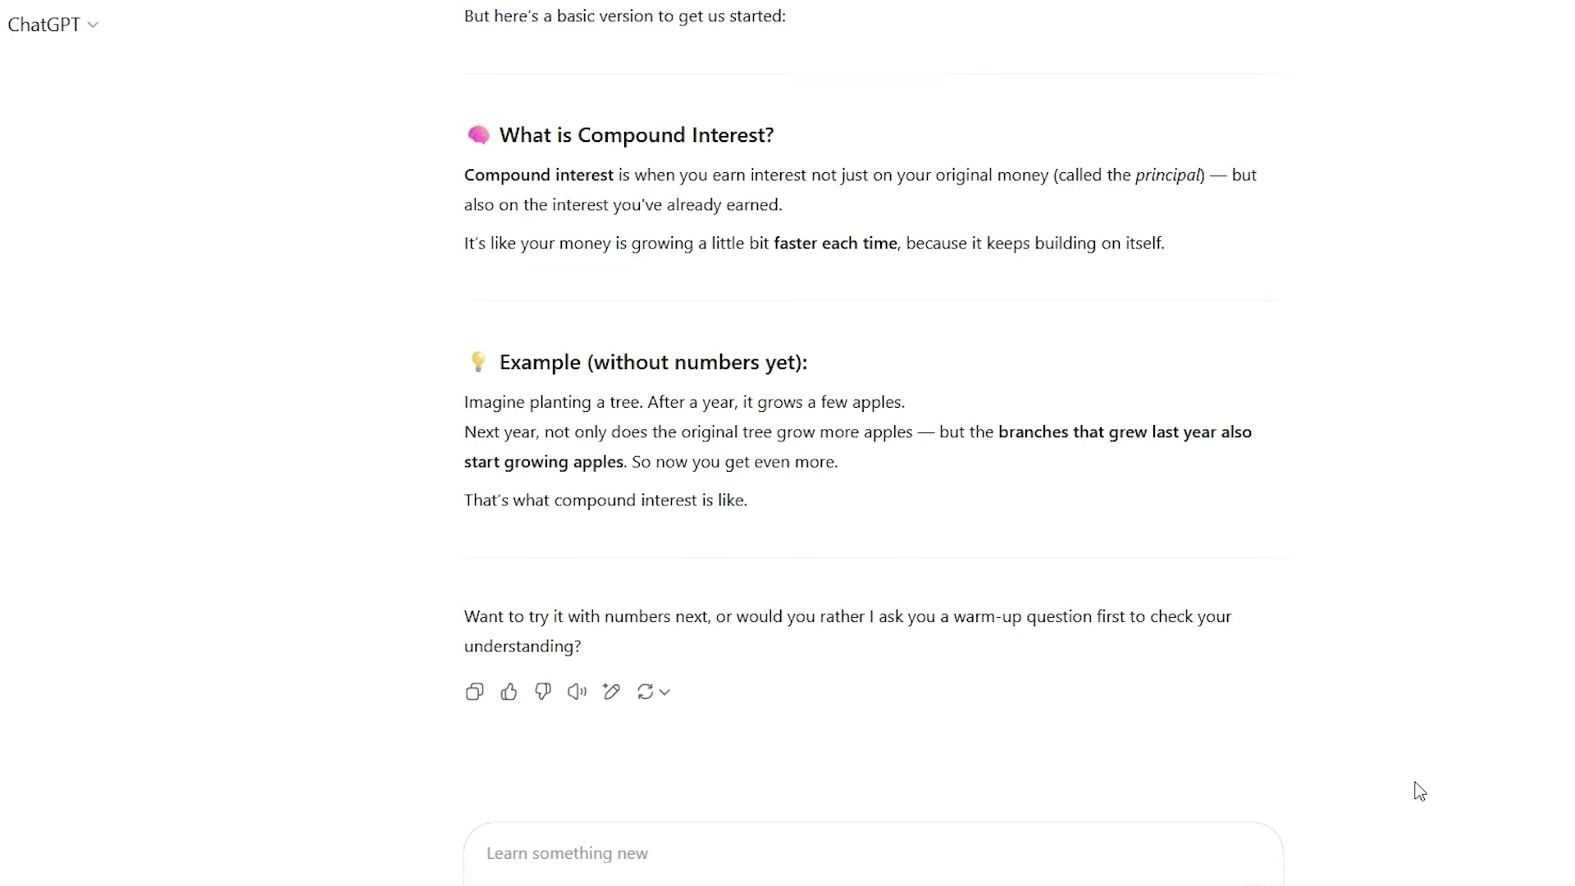
Reply that you know simple interest and are learning for investing, then close the memory notice
{"action": "type", "text": "I understand simple interest and I'm learning for personal investing"}
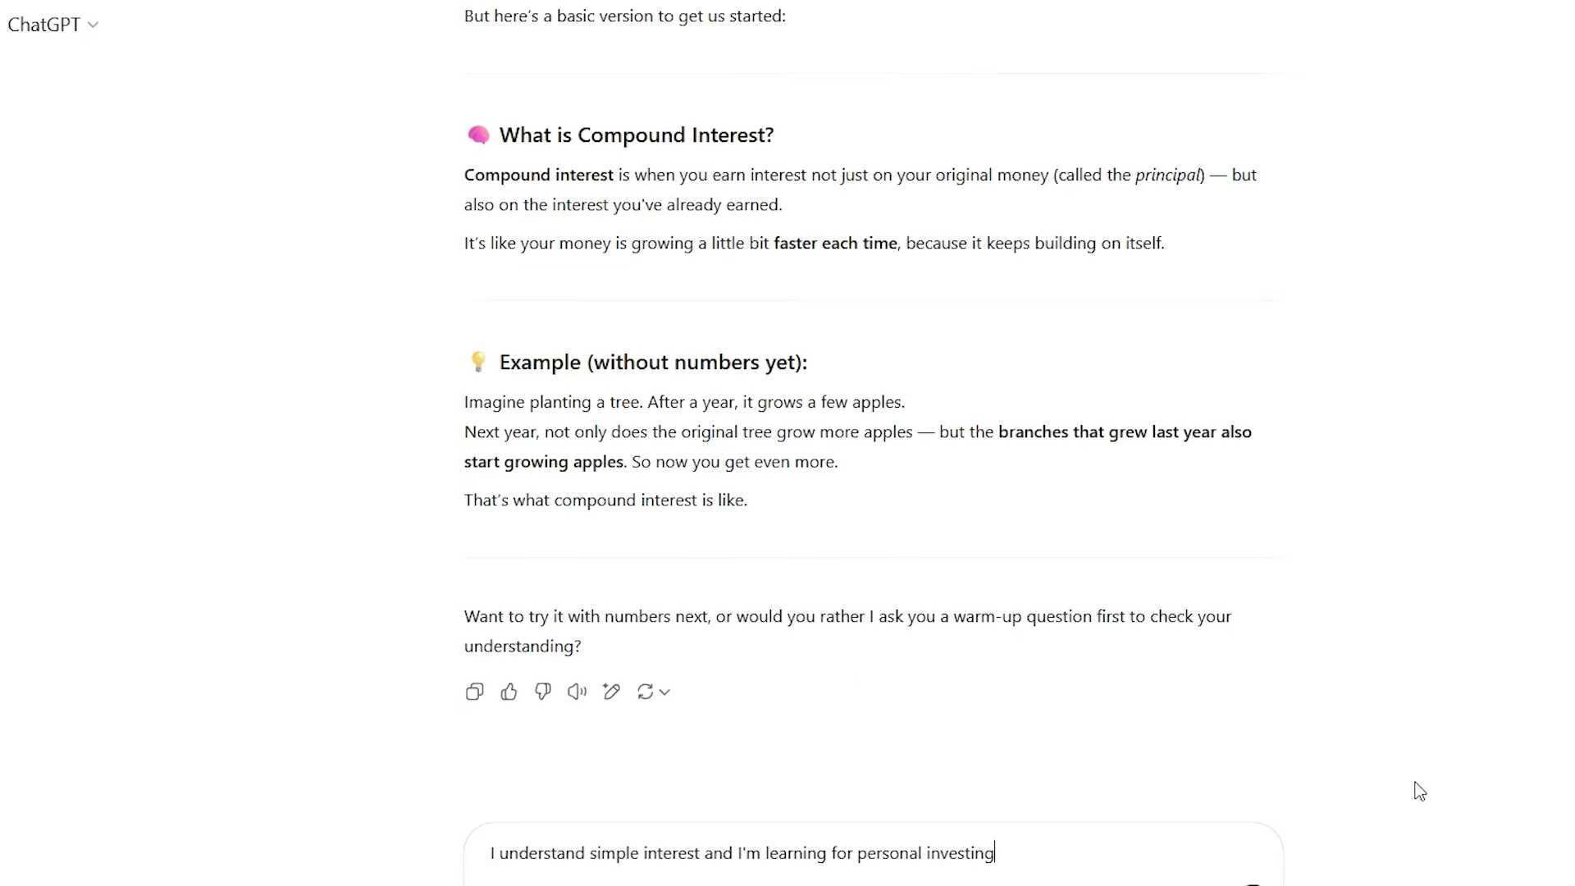
{"action": "key", "text": "Return"}
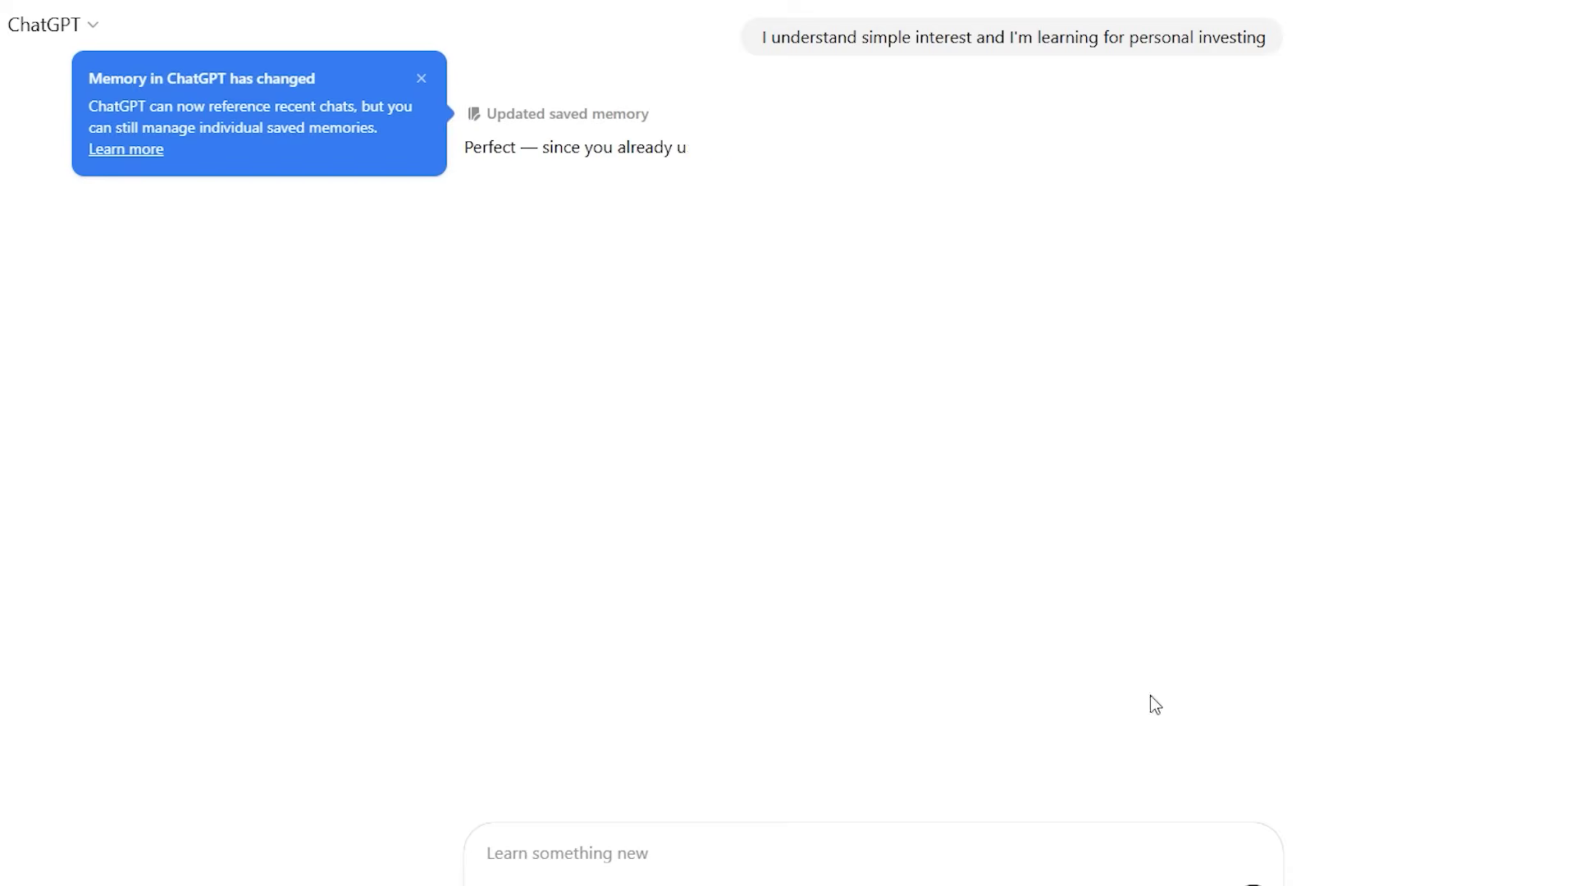
{"action": "left_click", "coordinate": [422, 78]}
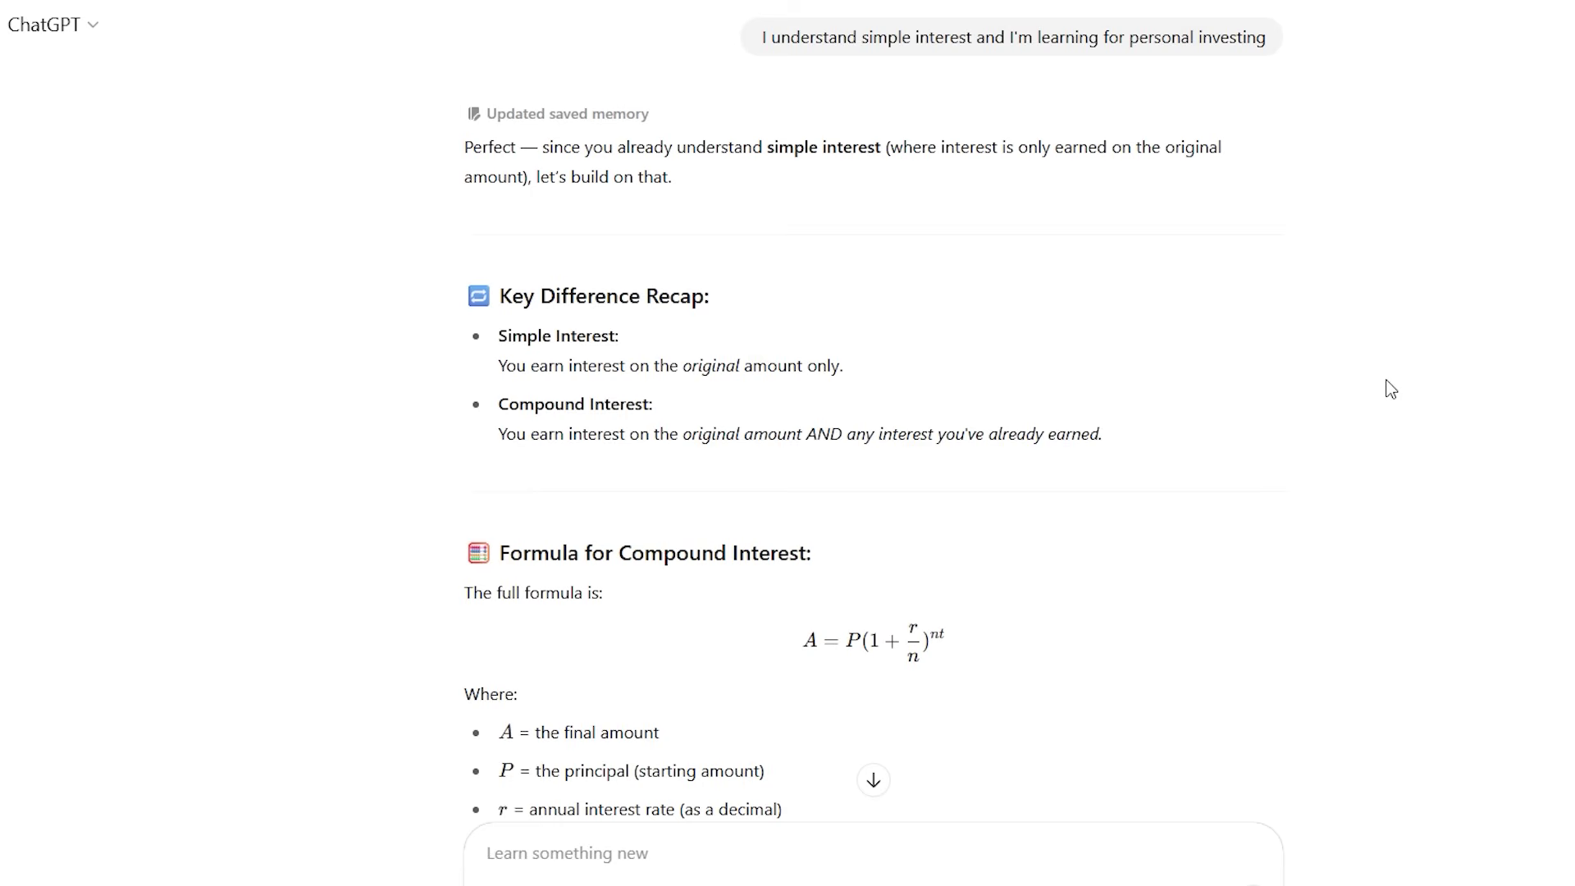
{"action": "scroll", "coordinate": [1391, 389], "scroll_direction": "down", "scroll_amount": 3}
{"action": "scroll", "coordinate": [1391, 388], "scroll_direction": "down", "scroll_amount": 3}
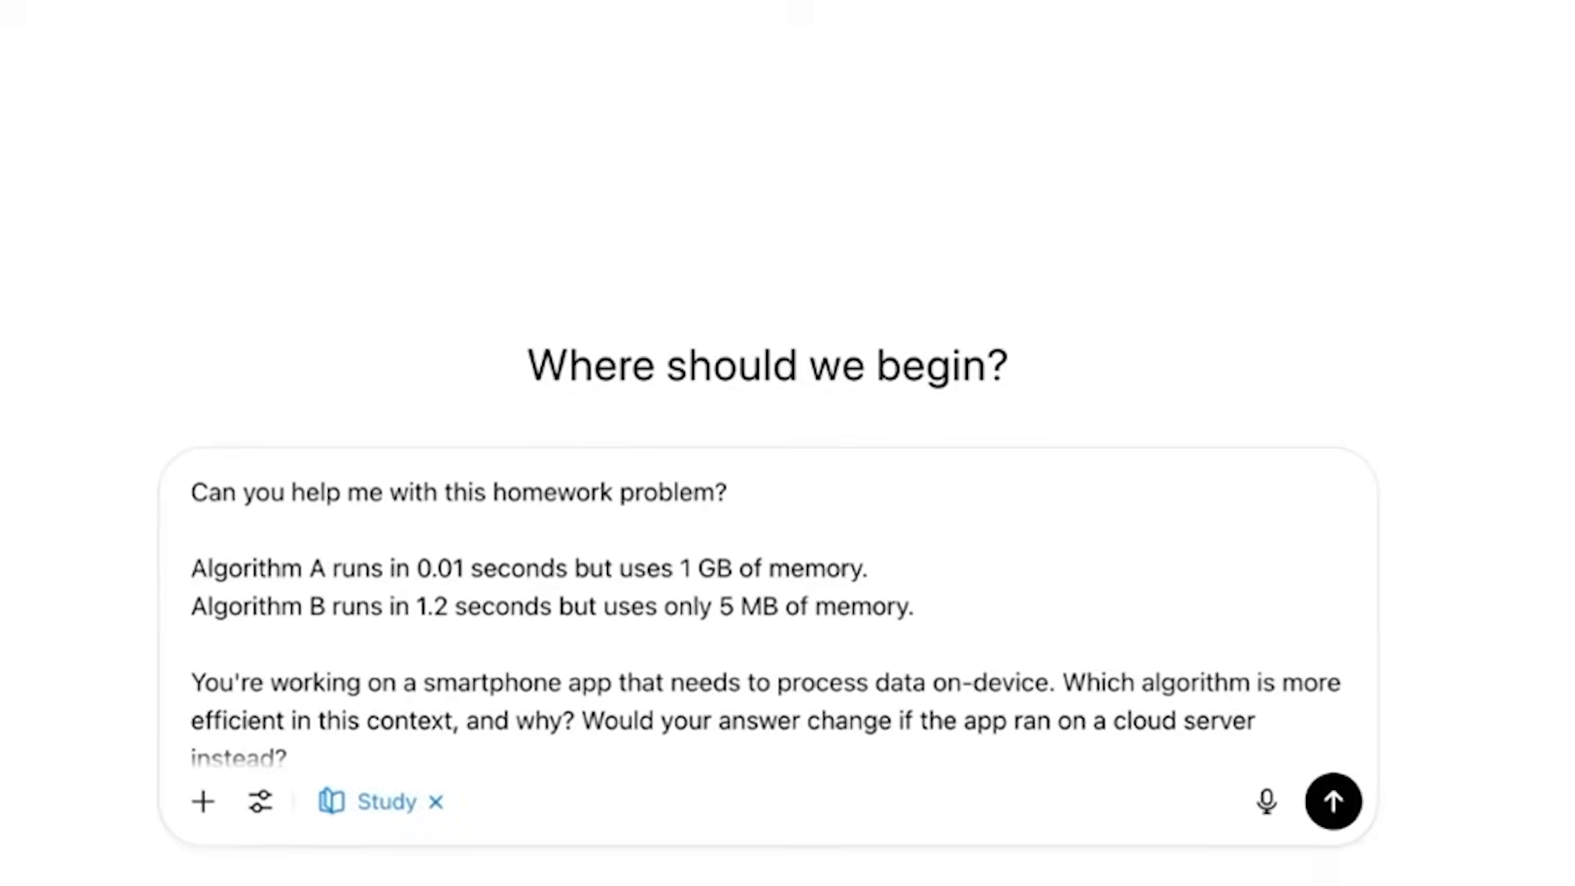
Send the smartphone algorithm-efficiency problem, then answer 'I think memory'
{"action": "key", "text": "Return"}
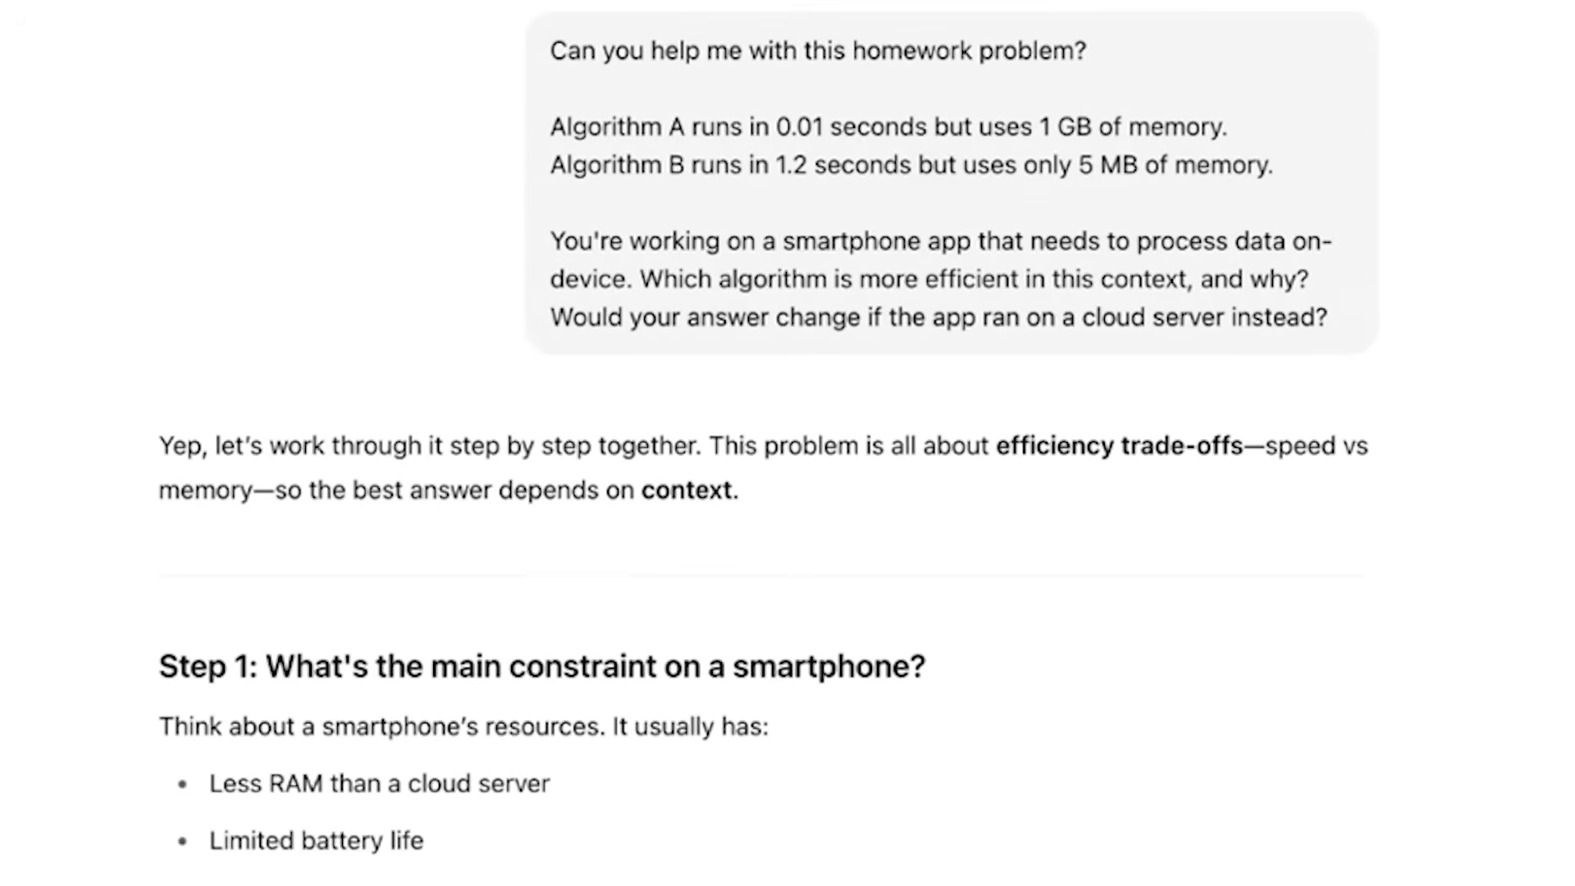
{"action": "type", "text": "I think memory"}
{"action": "key", "text": "Return"}
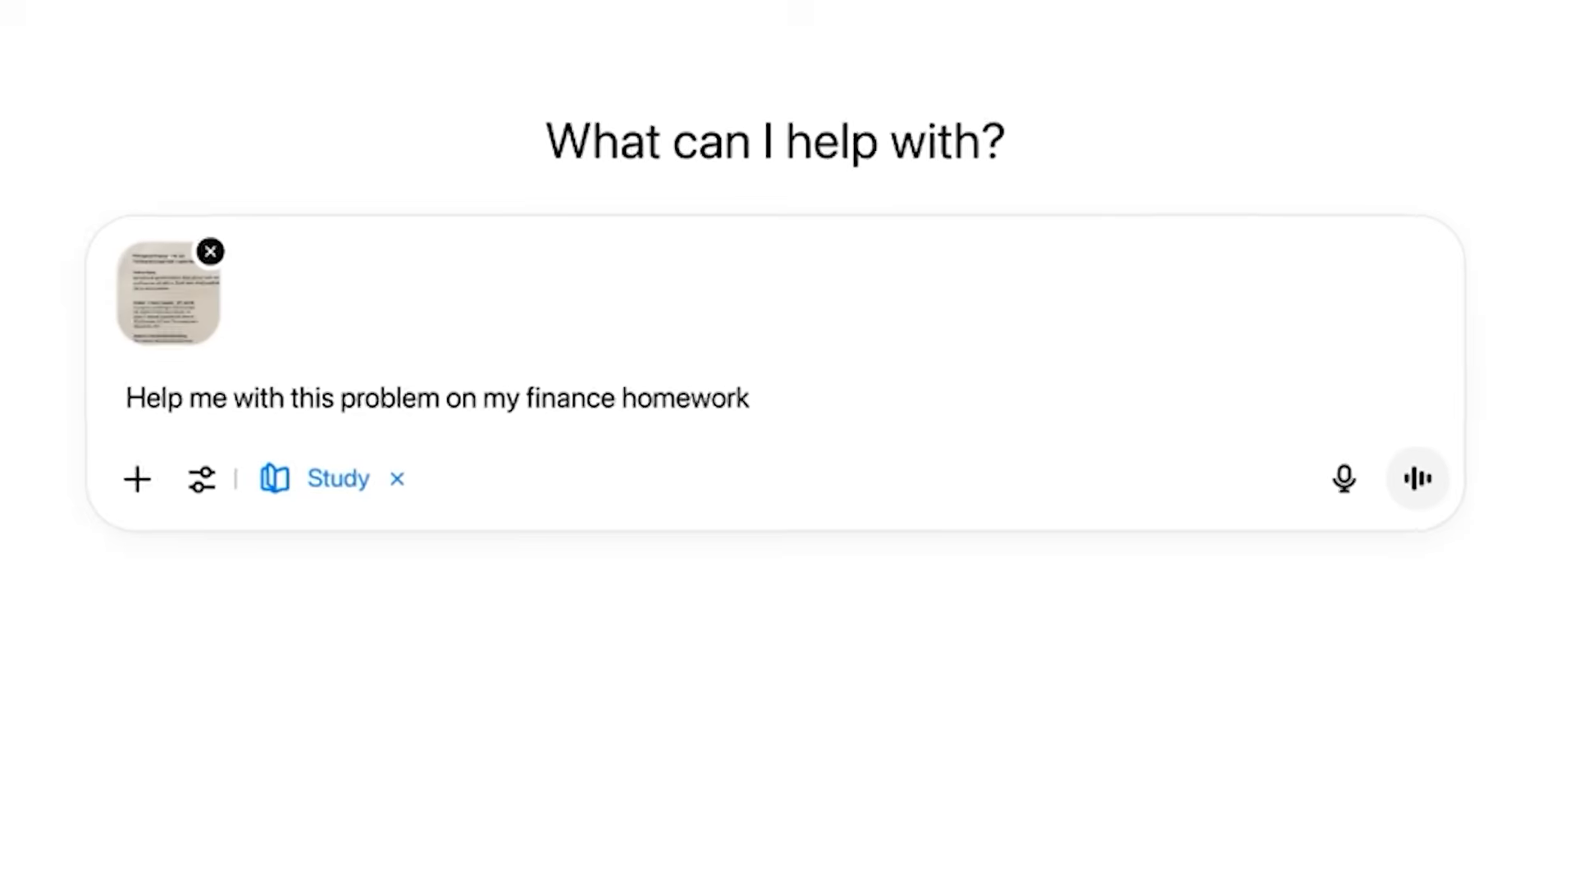
Finish the finance homework prompt and send it with the attached image
{"action": "type", "text": "ework"}
{"action": "key", "text": "Return"}
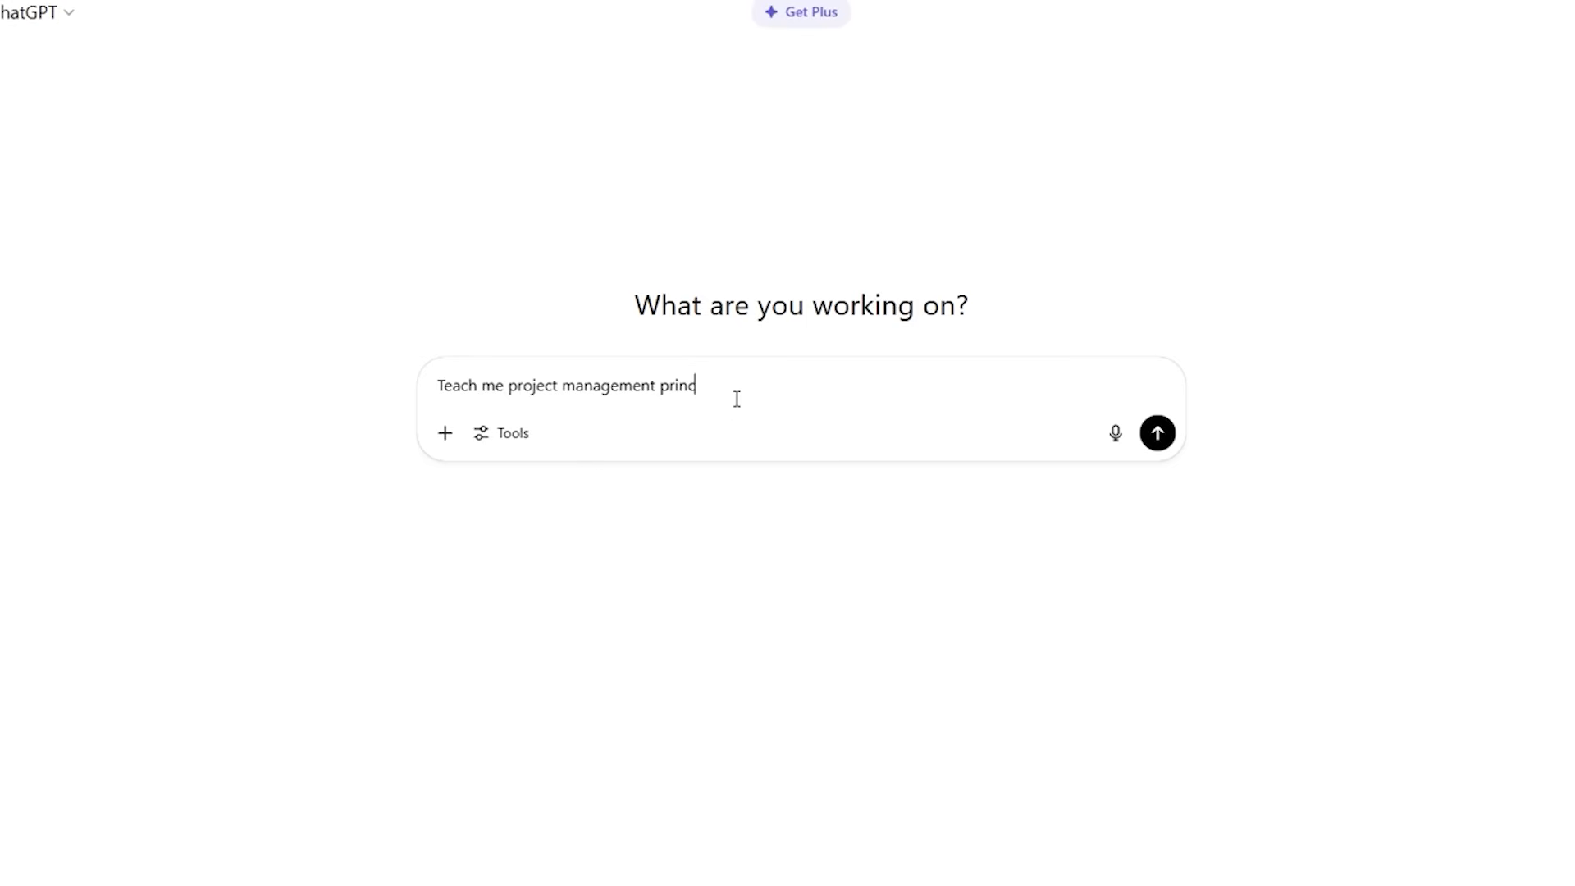
Send 'Teach me project management principles' and scroll through the principles and methodologies table
{"action": "key", "text": "Return"}
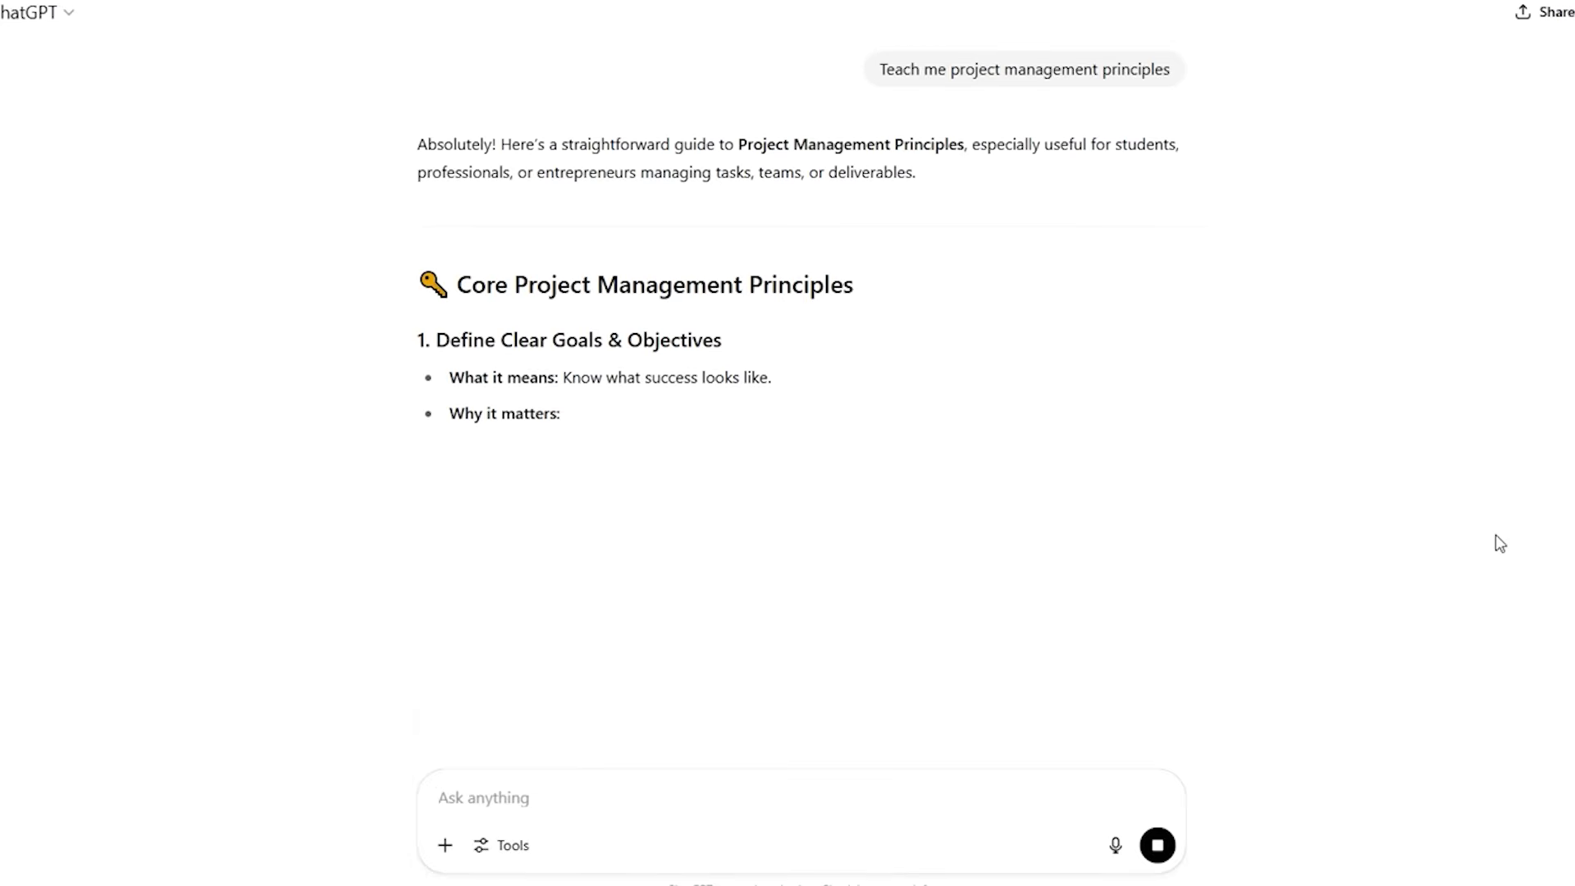
{"action": "scroll", "coordinate": [1164, 435], "scroll_direction": "down", "scroll_amount": 4}
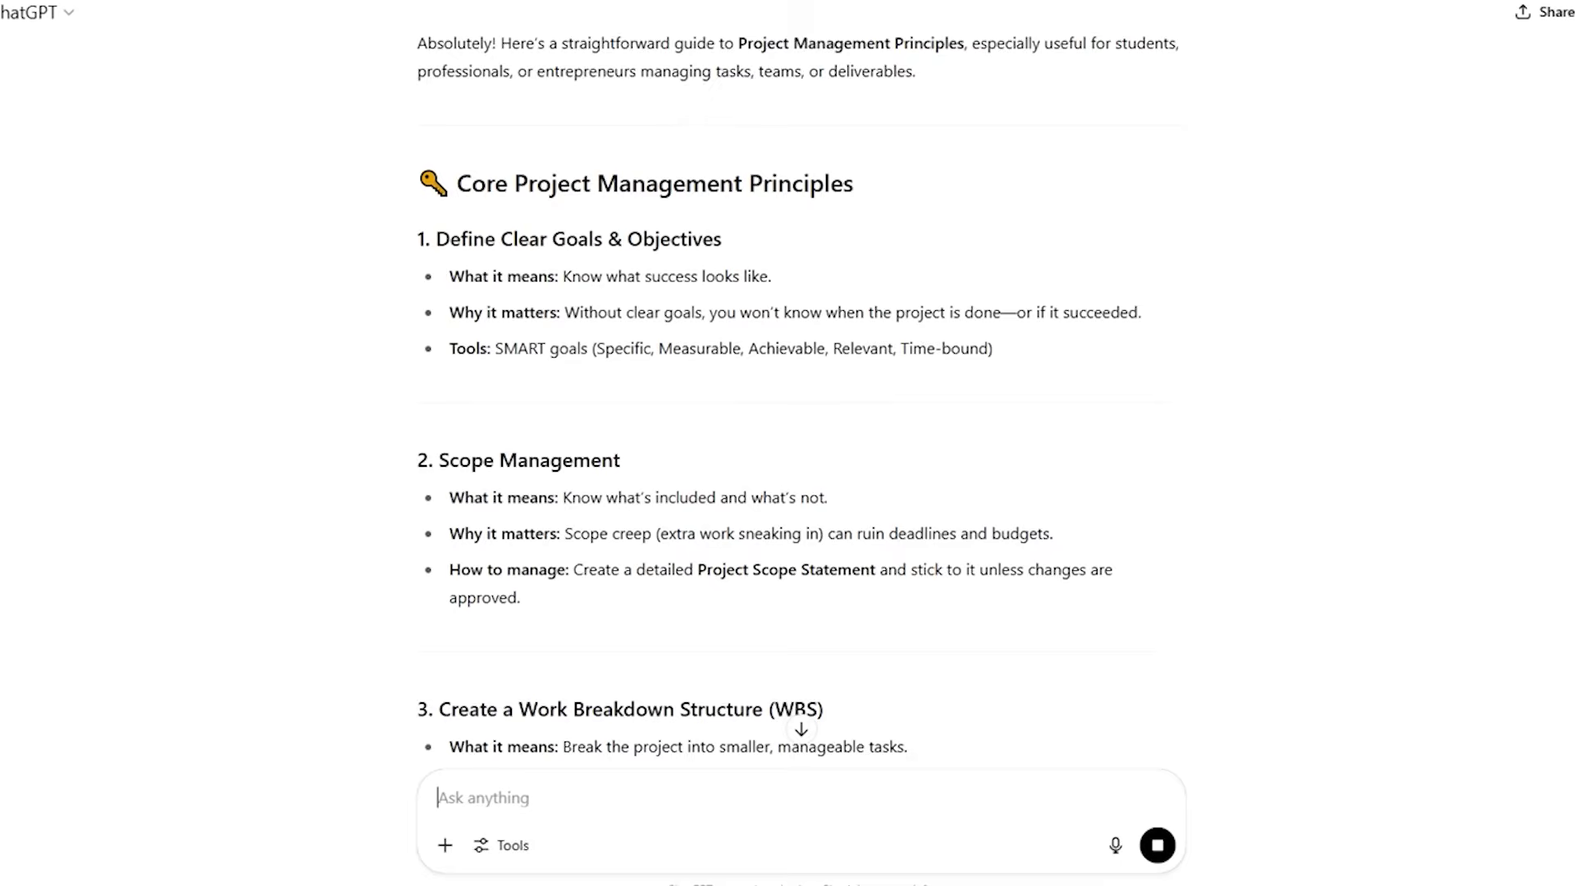
{"action": "scroll", "coordinate": [787, 393], "scroll_direction": "down", "scroll_amount": 10}
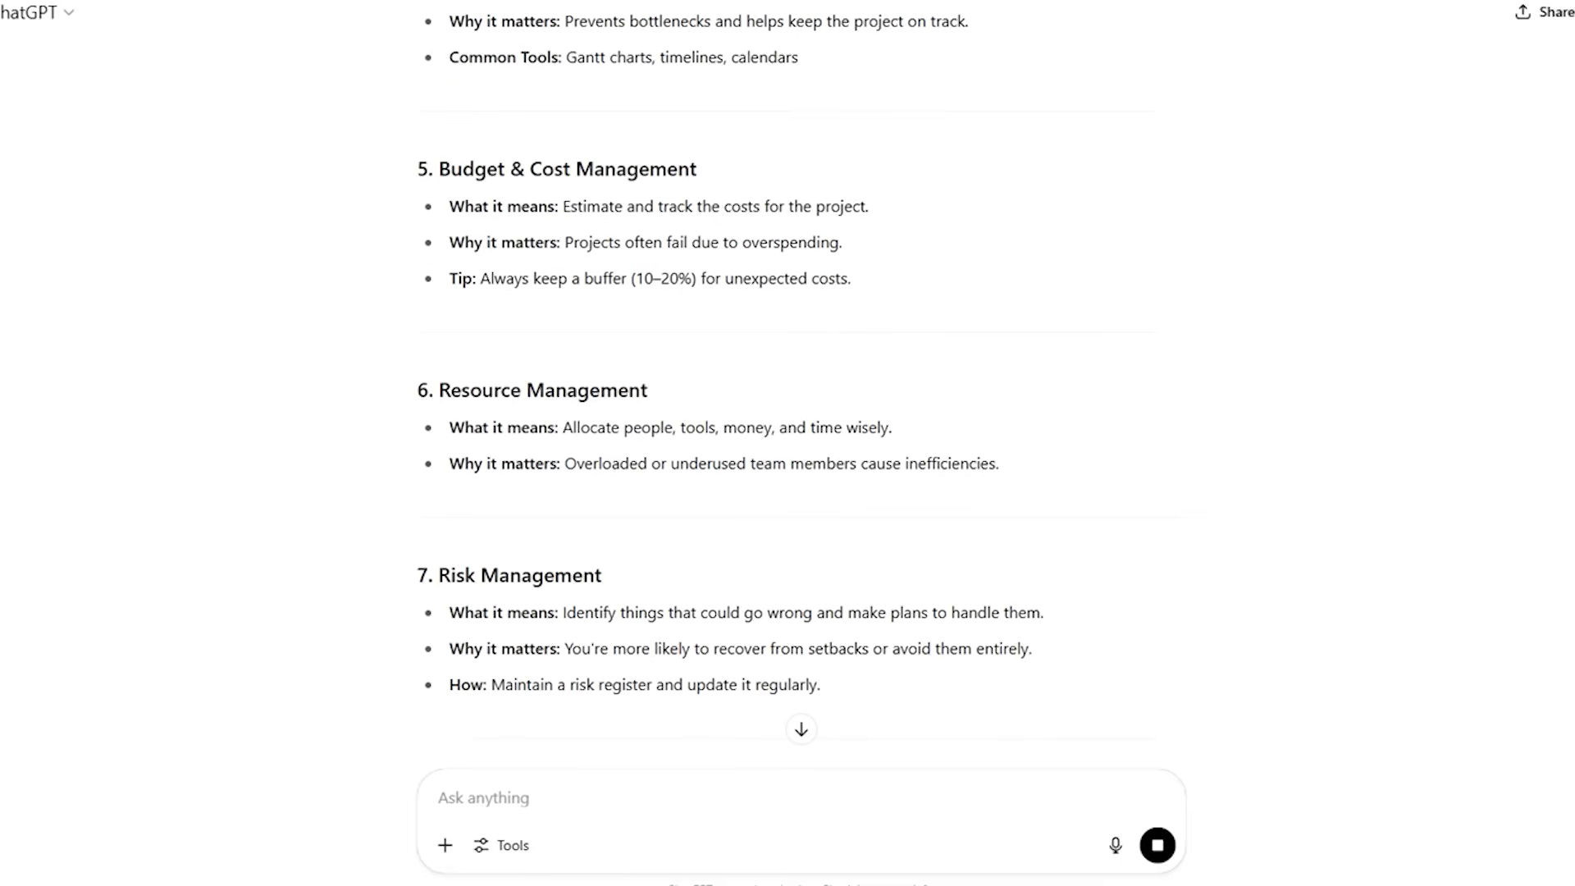
{"action": "scroll", "coordinate": [788, 394], "scroll_direction": "down", "scroll_amount": 12}
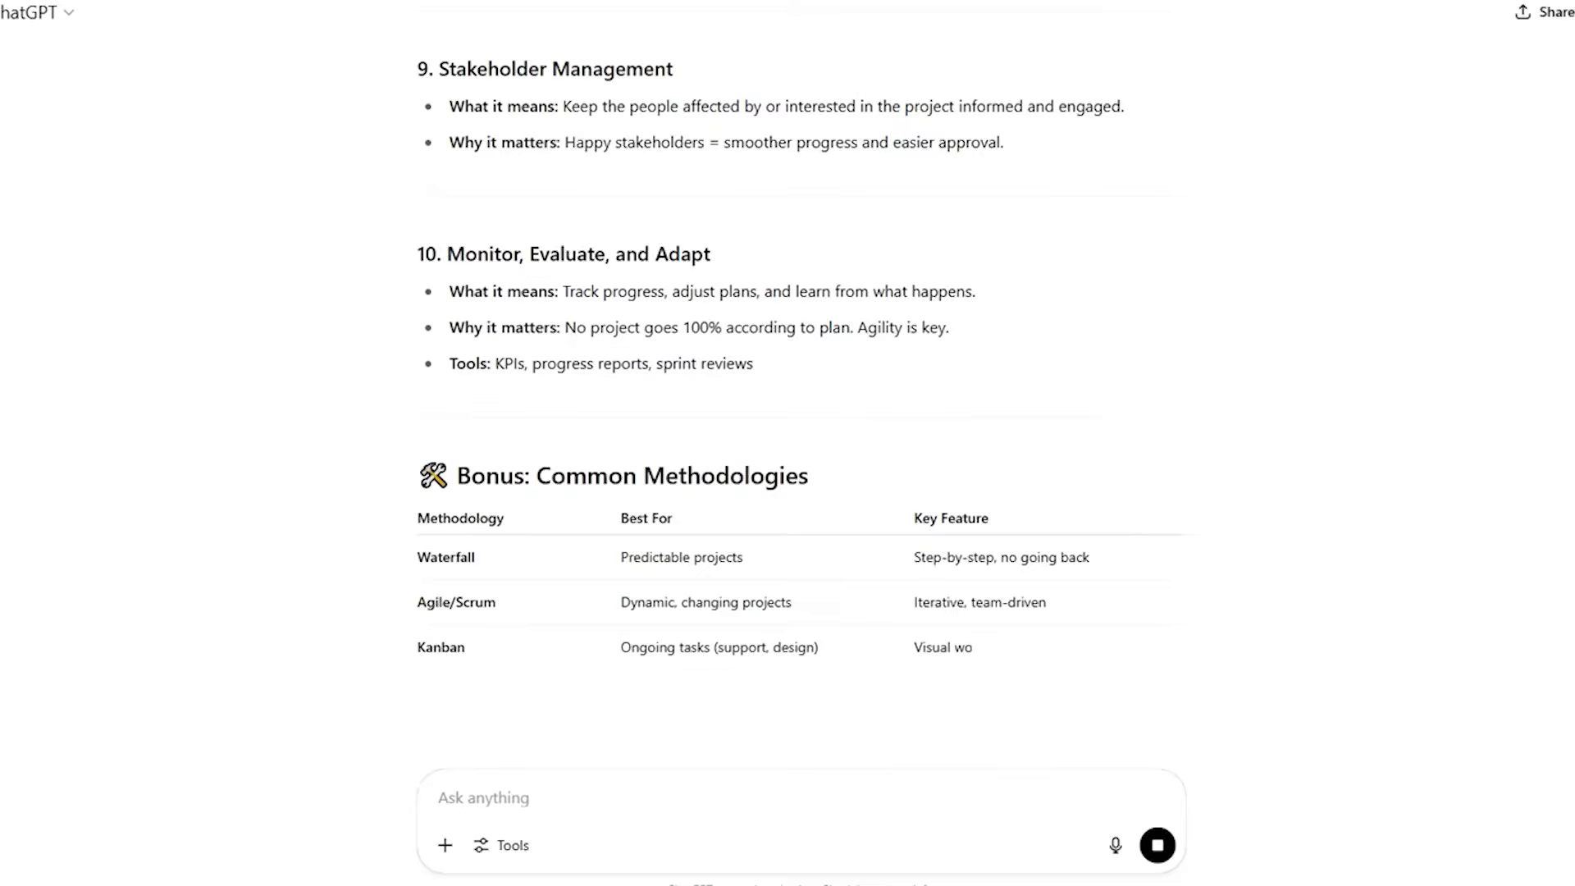
In the new Study mode chat, enter the prompt 'I am in my first year'
{"action": "scroll", "coordinate": [788, 394], "scroll_direction": "down", "scroll_amount": 4}
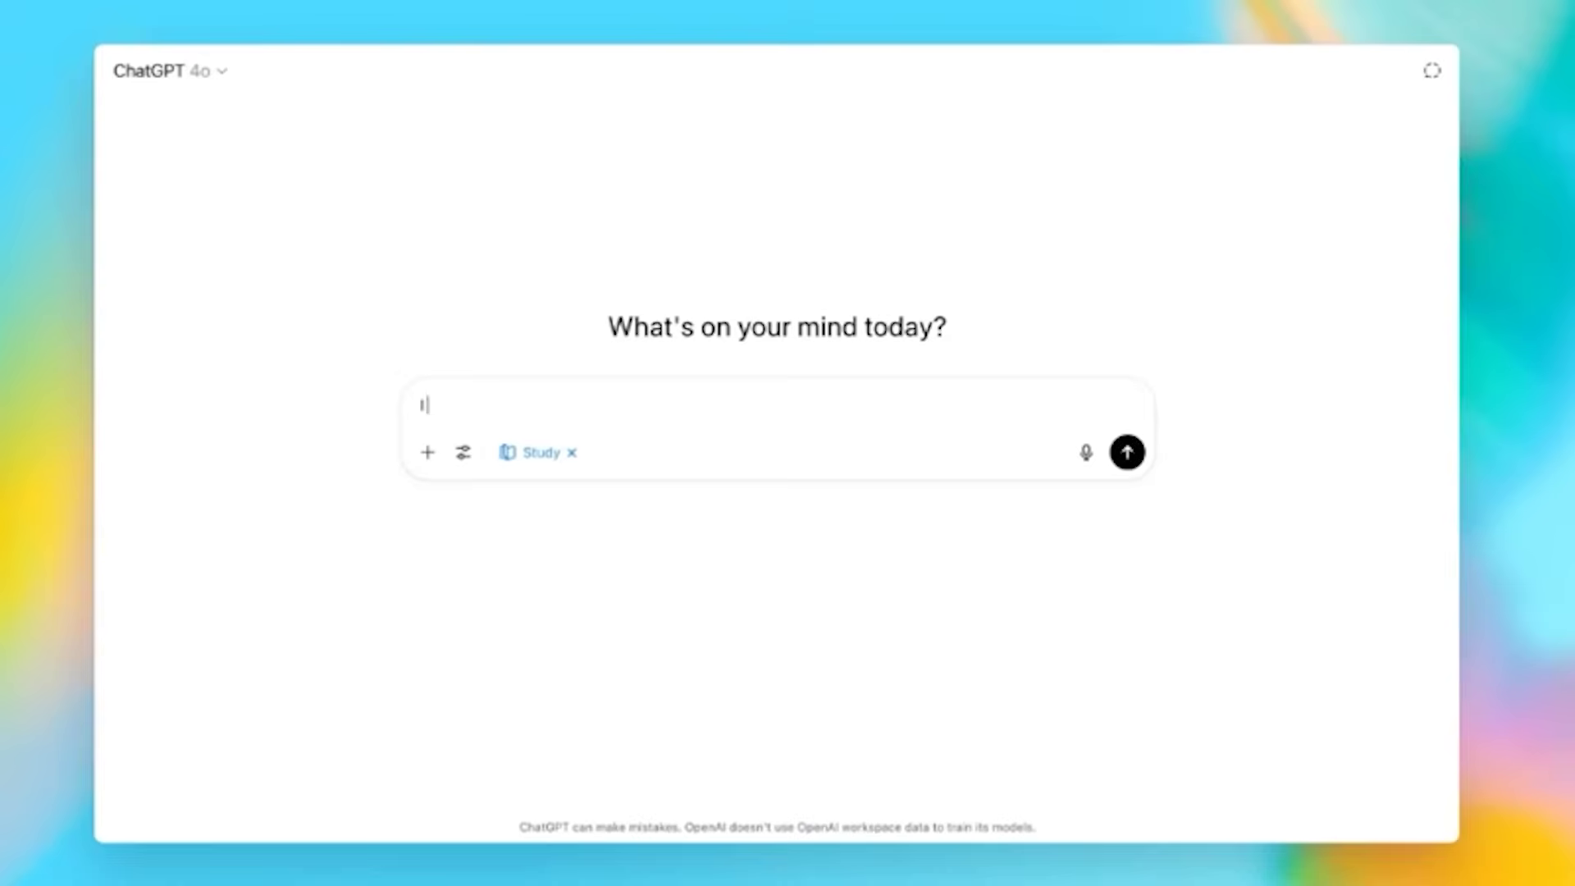
{"action": "type", "text": "rst year"}
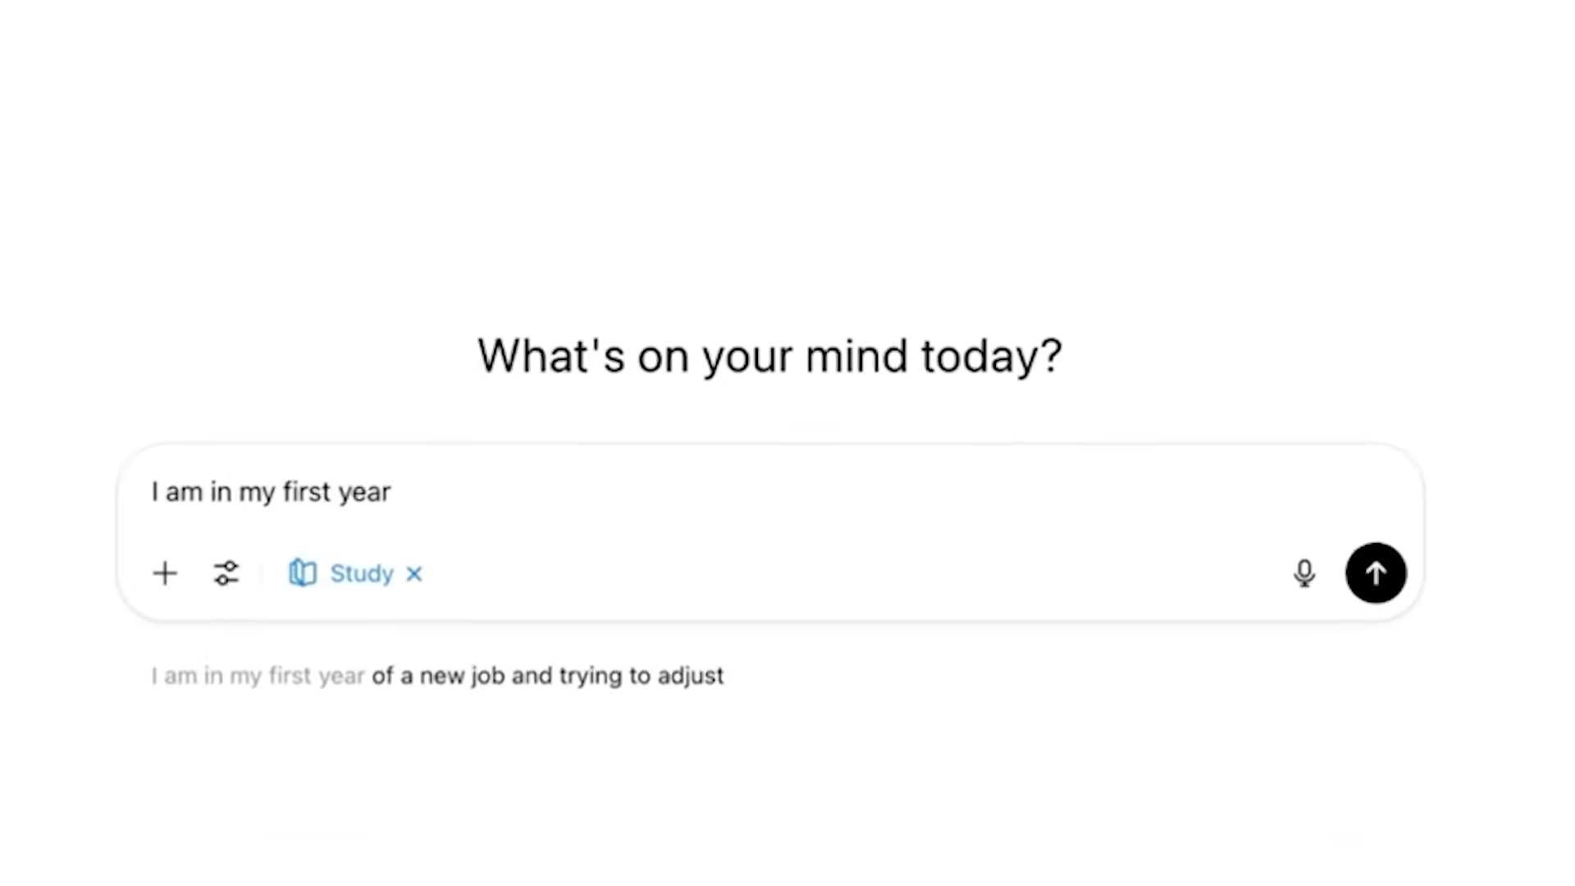